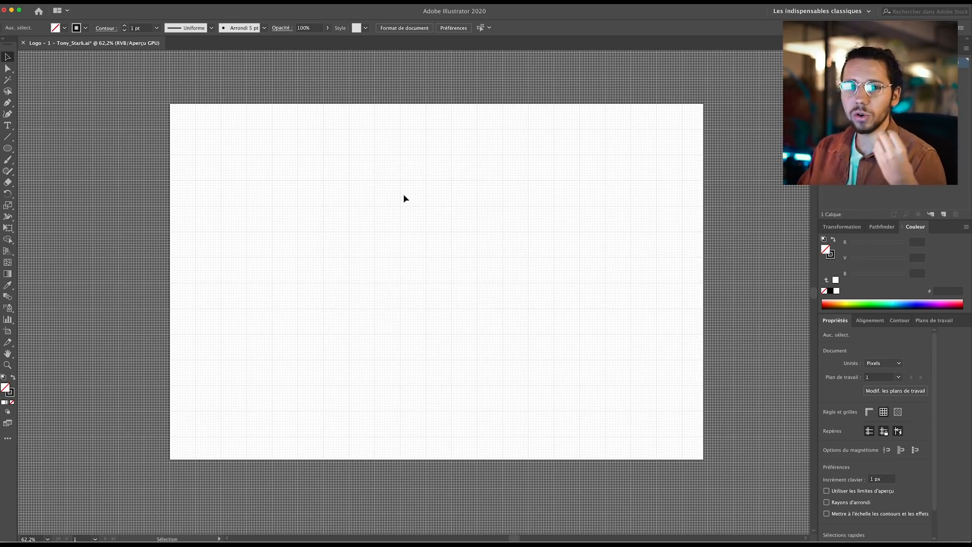
Draw a circle about 144 px in diameter and arrange copies of it into three overlapping circles, two above and one centred below
key(l)
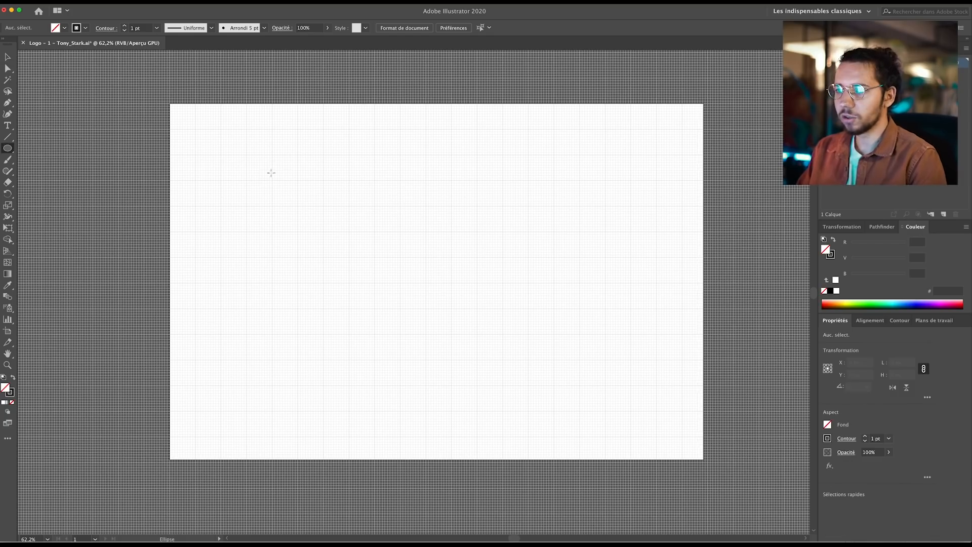
drag(300, 158, 348, 207)
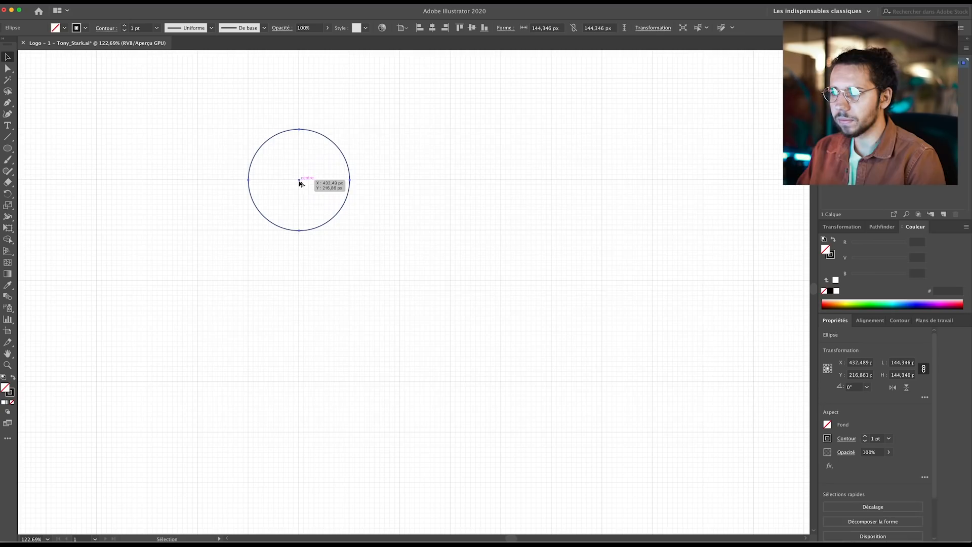
drag(299, 181, 330, 229)
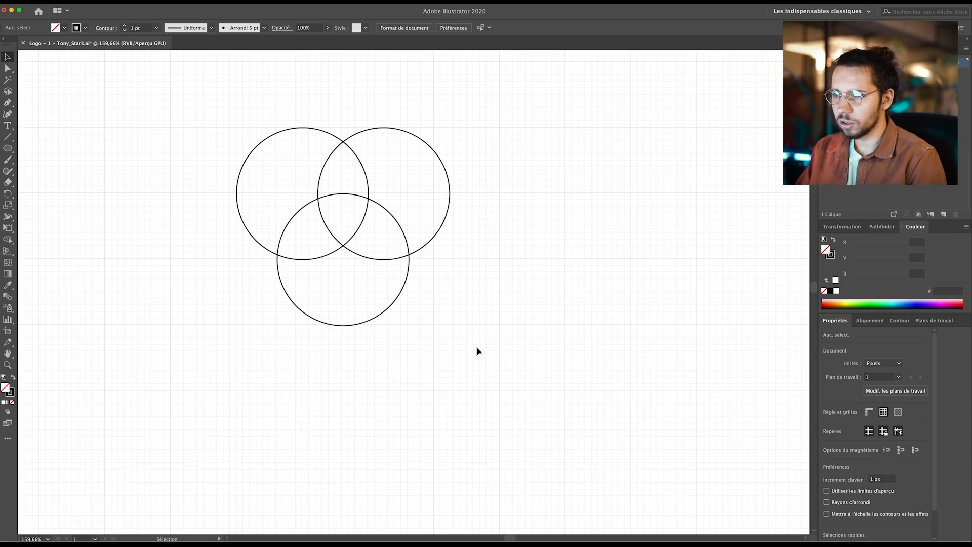
Strip the three circles down to their central lens with the Shape Builder and separate the shield shapes from it
key(super+a)
key(shift+m)
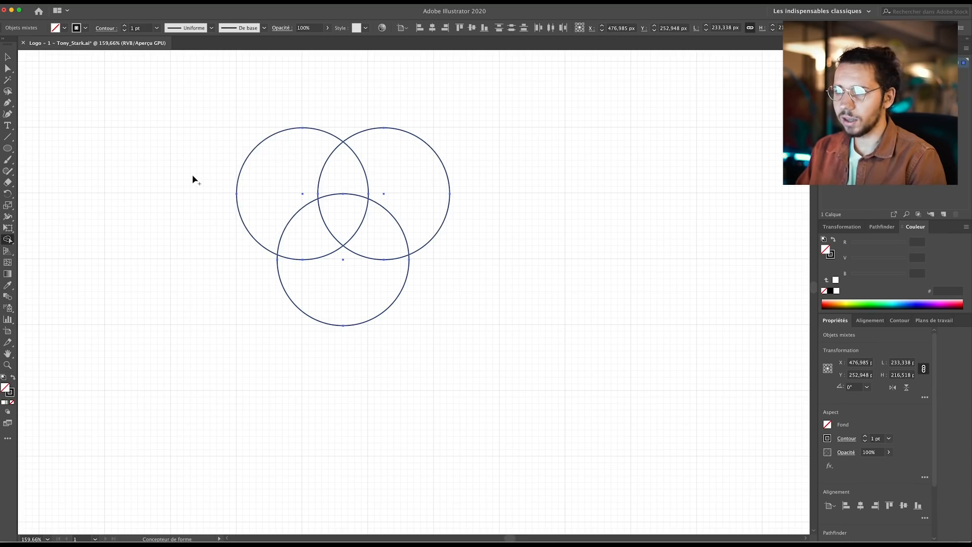
alt+click(256, 168)
alt+click(304, 250)
alt+click(311, 265)
alt+click(374, 253)
alt+click(418, 221)
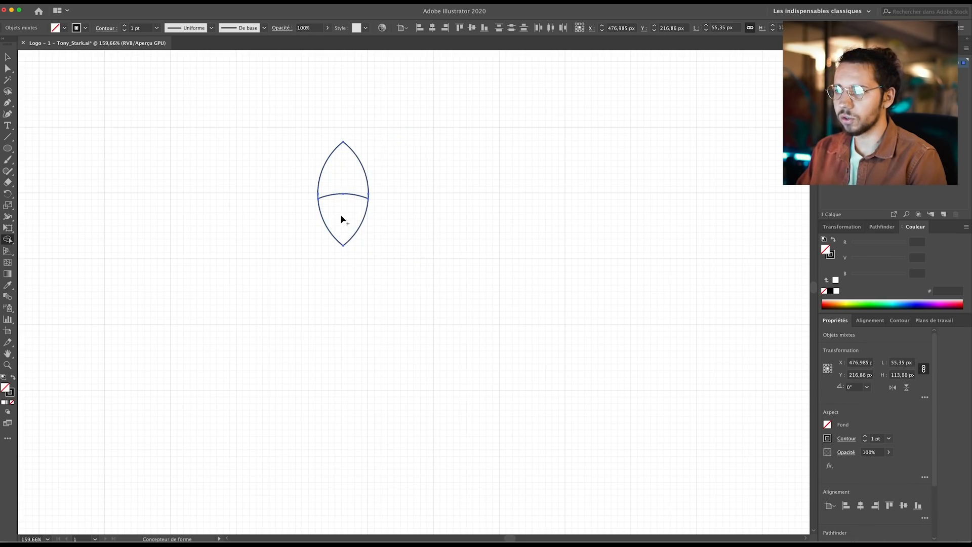
key(v)
drag(363, 222, 282, 219)
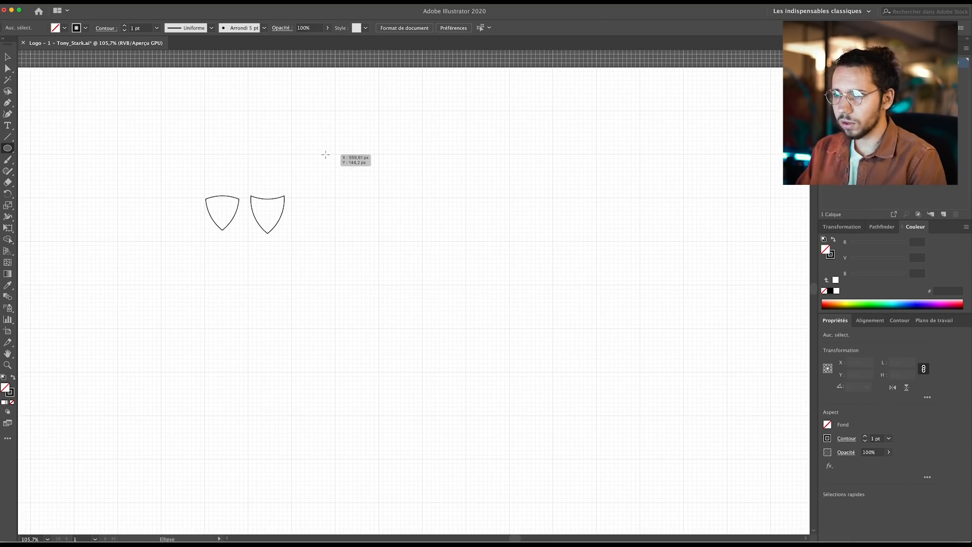
Build a flat-topped shield from two overlapping circles cut by a horizontal line, and place it beside the other shields
drag(326, 154, 413, 215)
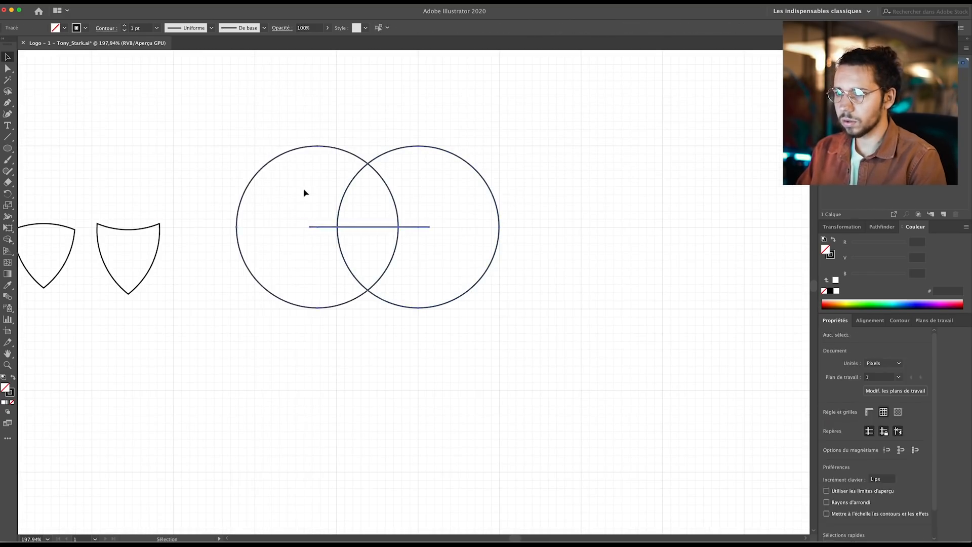
key(shift+m)
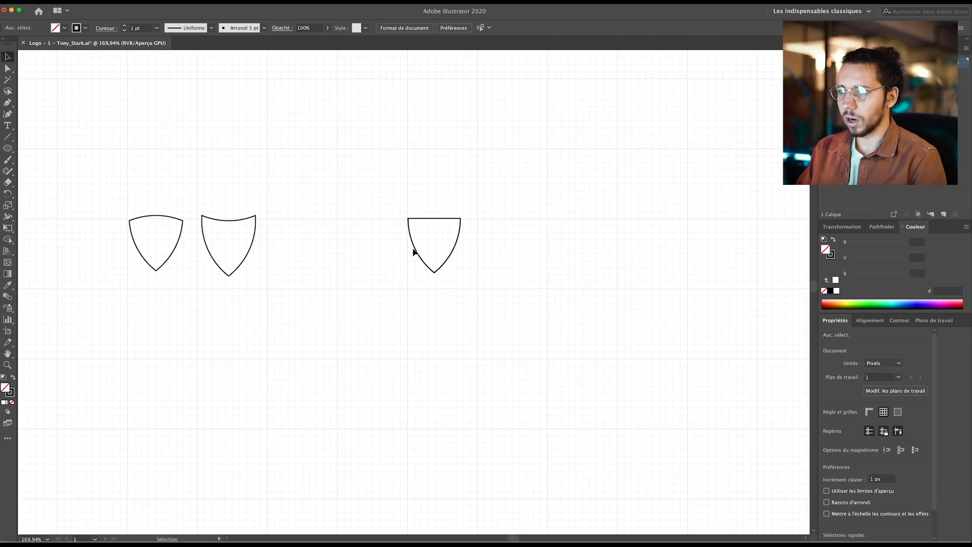
drag(416, 248, 369, 264)
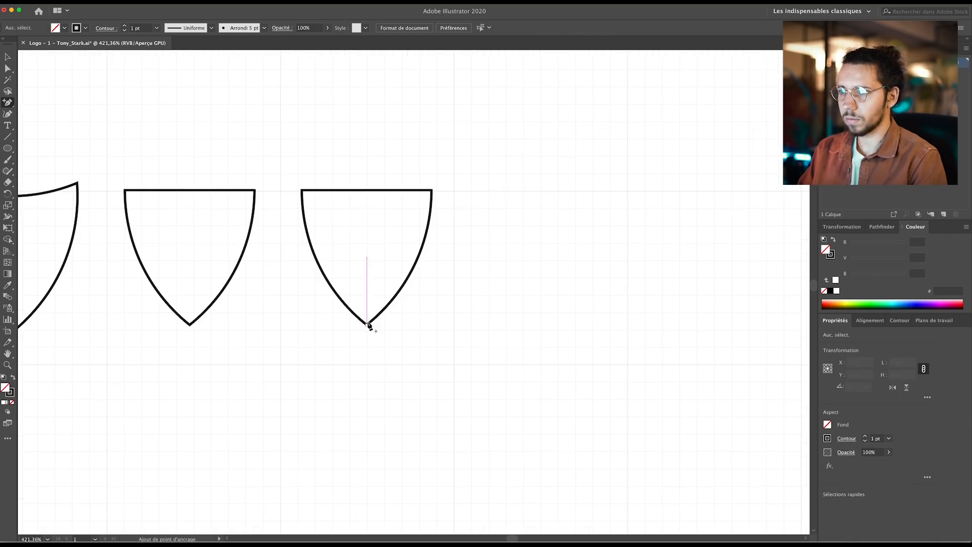
Add an anchor point at the middle of the copied flat shield's top edge and raise it into a peak
click(367, 190)
key(Up)
key(Up)
key(Up)
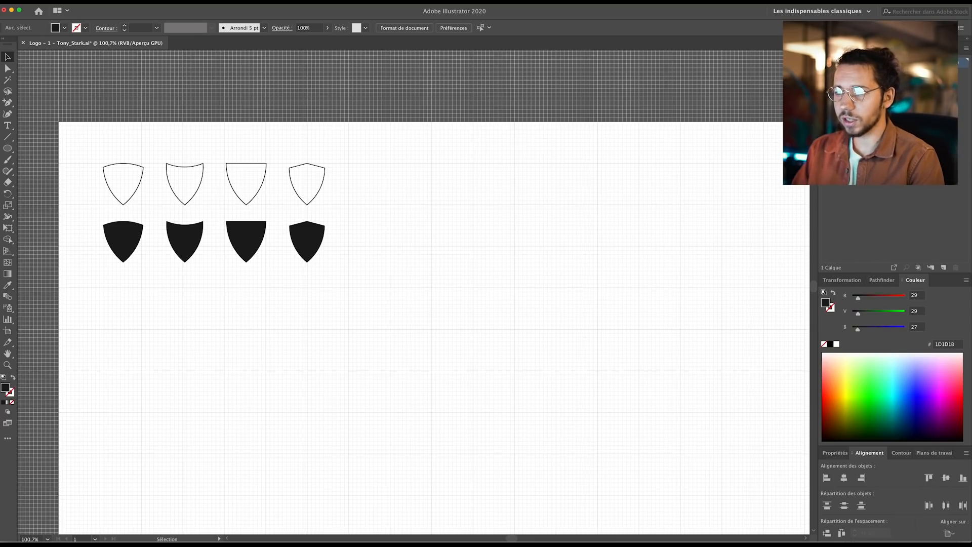
Place a copy of the peaked outline shield in the empty area and scale it up to about 123 × 144 px
mouse_move(355, 222)
mouse_down()
mouse_move(400, 223)
mouse_move(363, 229)
mouse_up()
drag(294, 209, 240, 163)
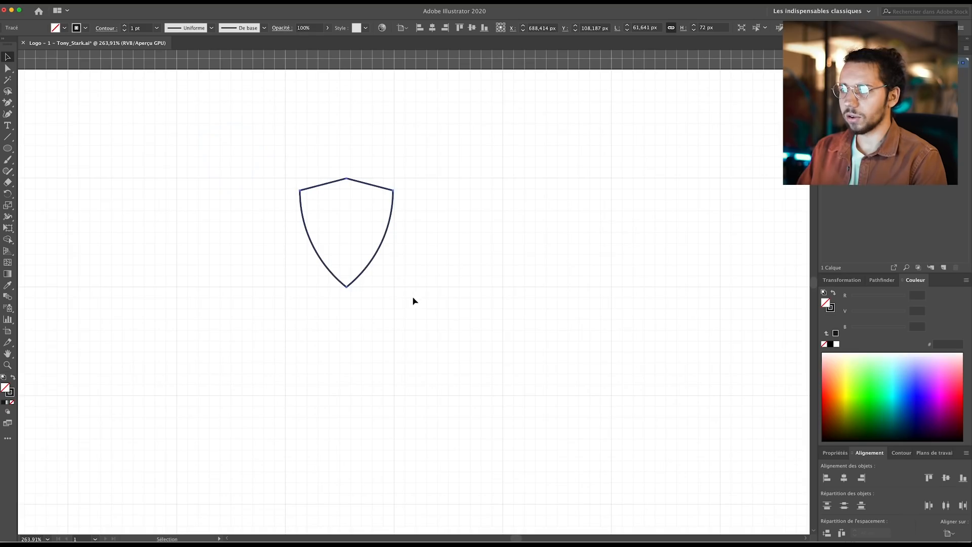
key(e)
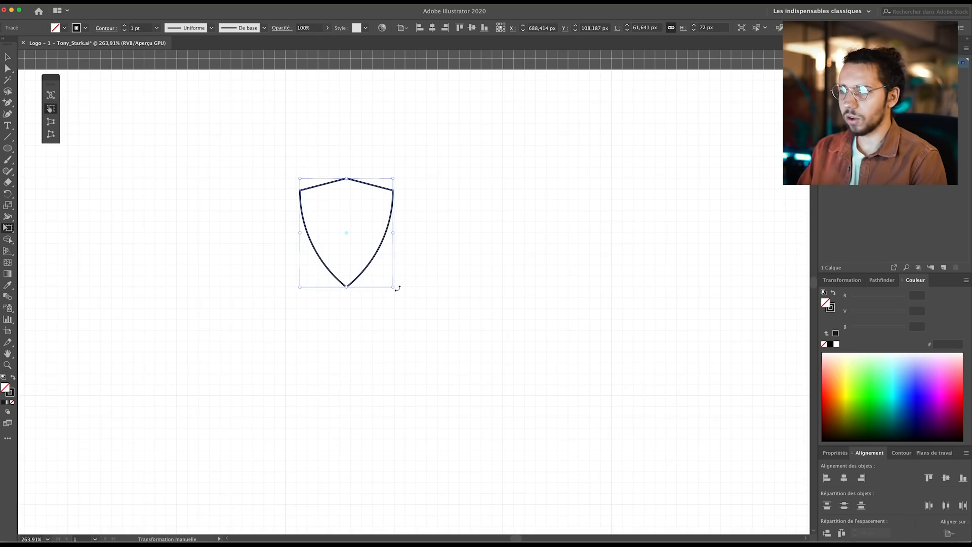
drag(394, 285, 445, 326)
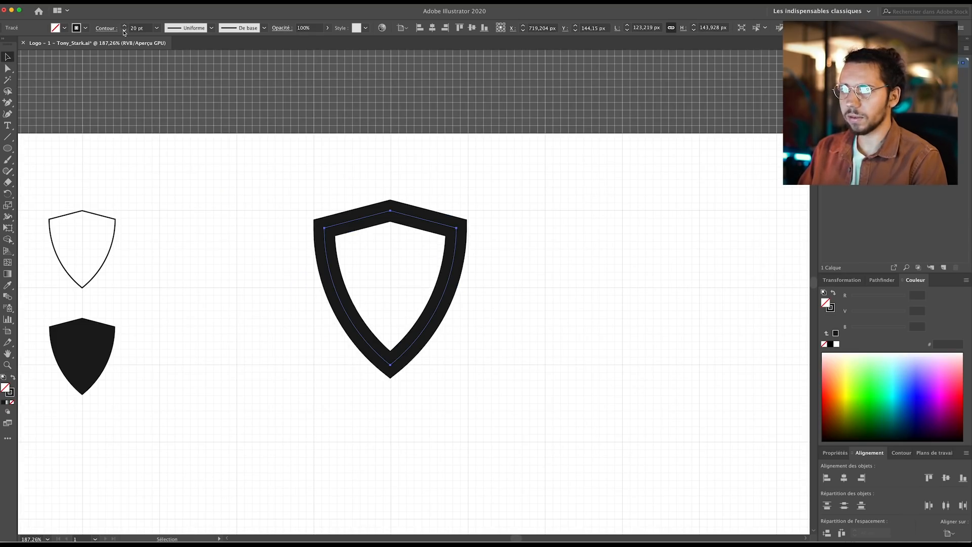
Set the enlarged shield's stroke to 20 pt and align it to the inside of the path
click(124, 30)
click(125, 30)
click(124, 25)
click(124, 25)
click(247, 211)
click(456, 302)
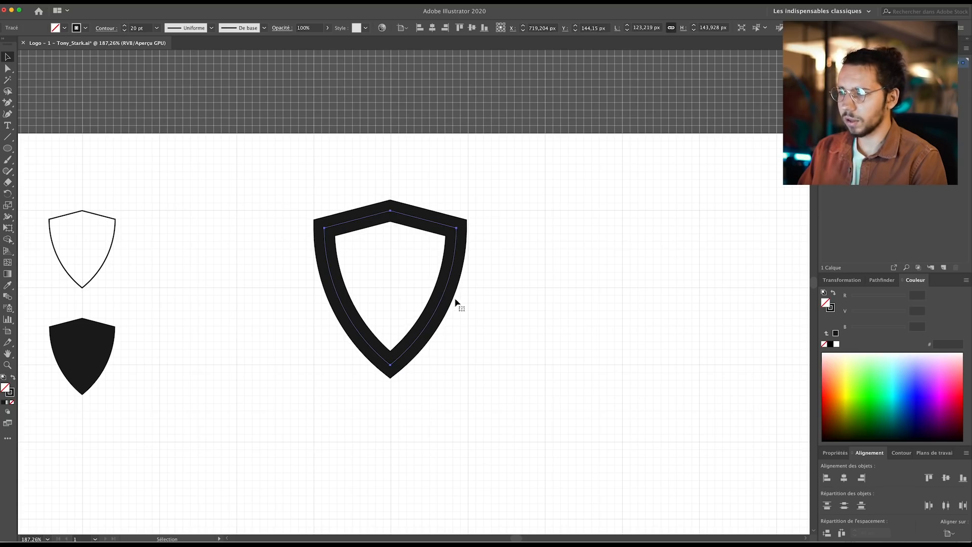
click(899, 452)
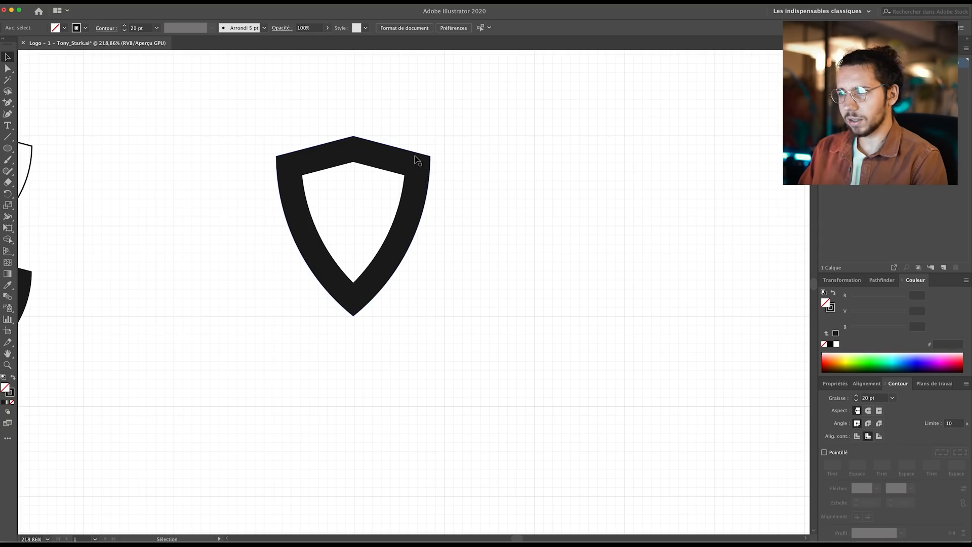
Expand the enlarged shield's stroke into a filled shape
scroll(367, 227, up, 3)
click(424, 252)
click(102, 4)
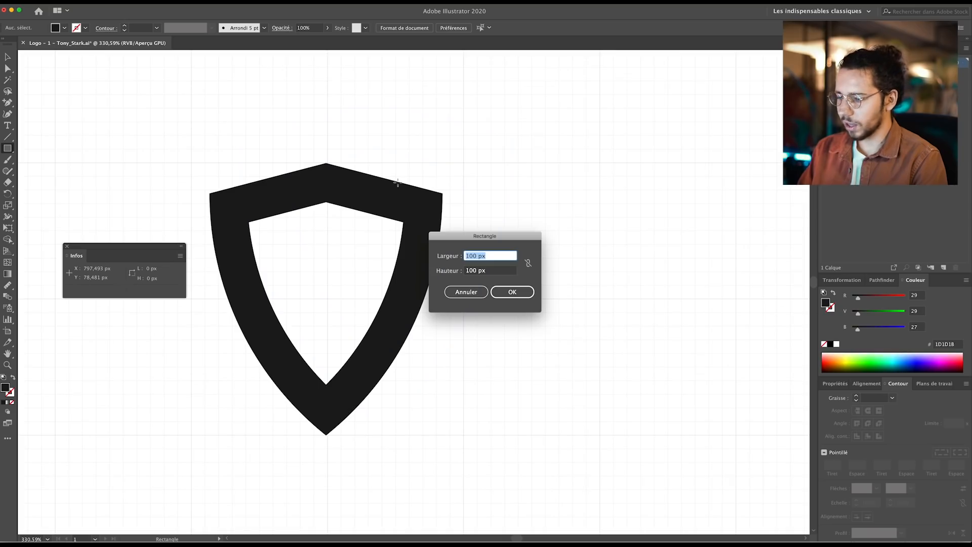
Create a 20 × 20 px square beside the shield and close the measurement info window
text(6mm)
key(Tab)
text(6mm)
key(Return)
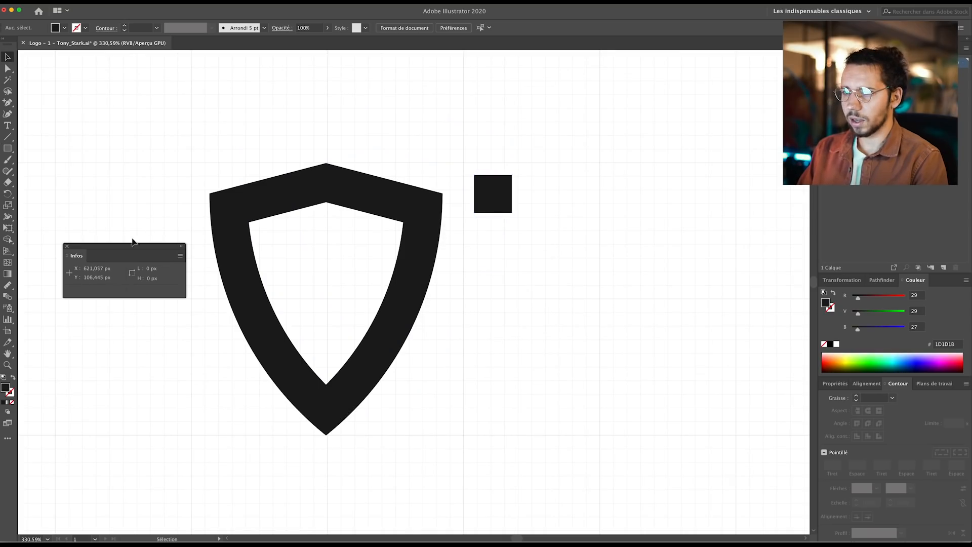
click(66, 247)
Move the square onto the shield, stretch it into a bar about 107 px long and rotate it diagonally across the opening
drag(486, 195, 248, 191)
key(e)
alt+scroll(304, 267, down, 3)
key(v)
drag(285, 238, 406, 275)
alt+scroll(349, 253, up, 3)
key(e)
alt+scroll(525, 284, down, 2)
key(v)
click(525, 284)
click(400, 288)
alt+scroll(385, 271, up, 2)
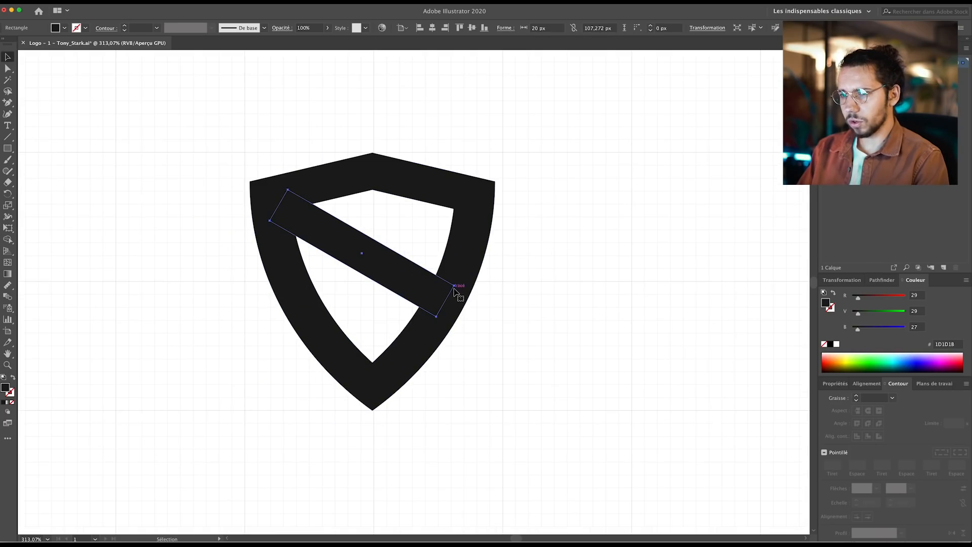
Extend both ends of the diagonal bar past the shield's outline, to a length of about 179 px
key(e)
drag(445, 303, 493, 329)
drag(287, 190, 224, 154)
key(v)
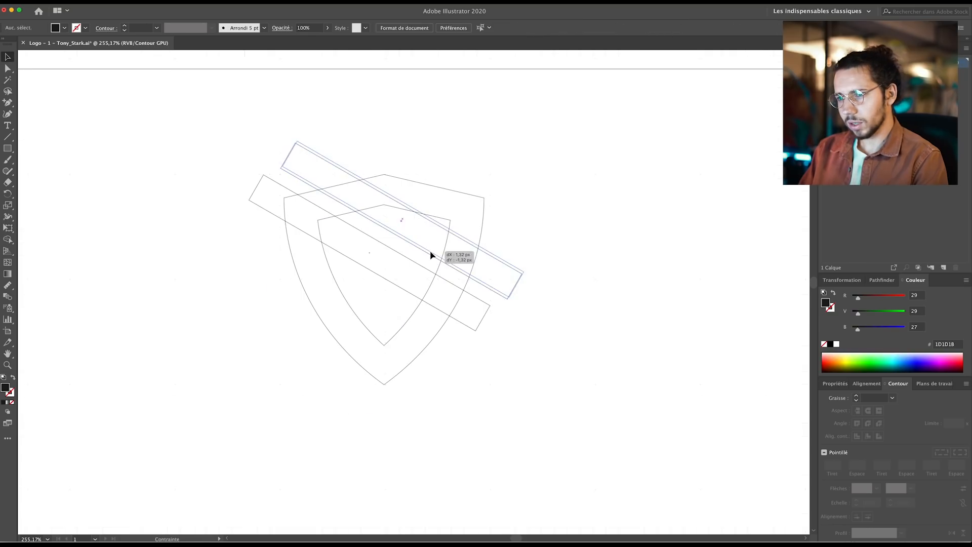
Place parallel copies of the diagonal bar above and below it, each offset about 23 px horizontally and vertically with a narrow gap
click(426, 261)
drag(432, 256, 442, 256)
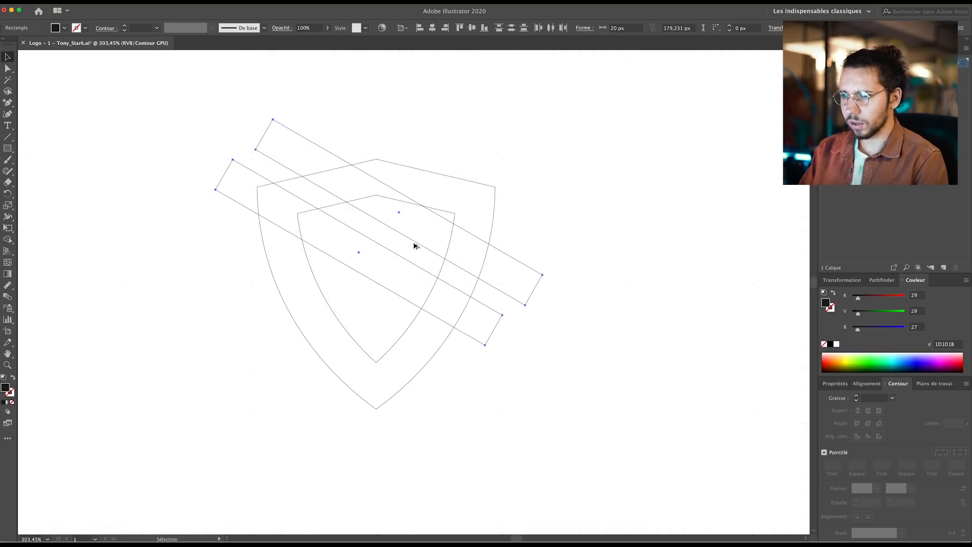
drag(416, 244, 377, 284)
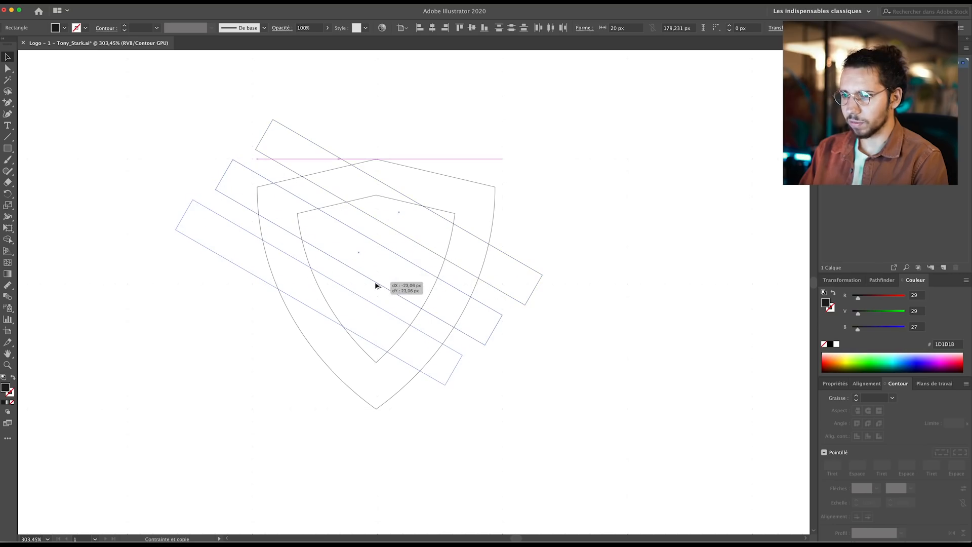
click(565, 408)
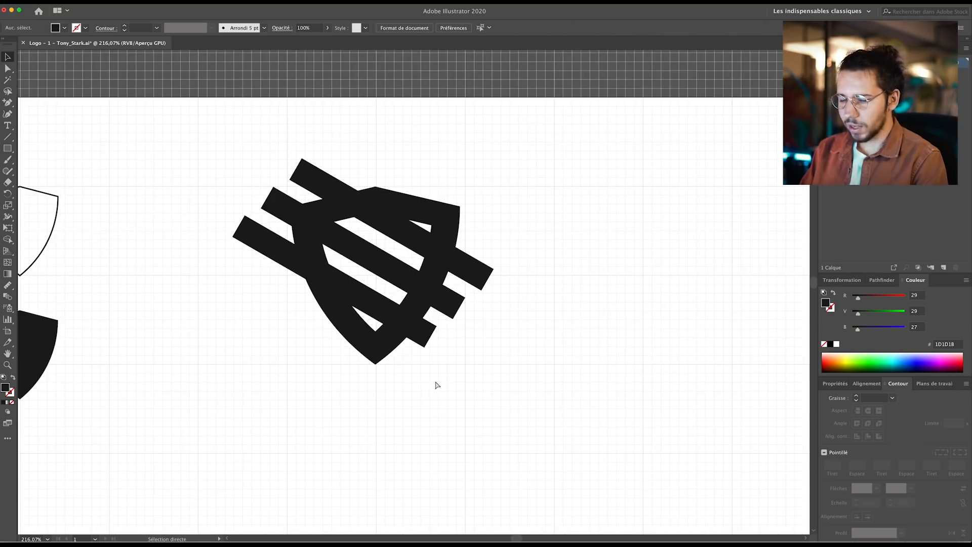
Use the Shape Builder to remove the bars' upper-left ends outside the shield and the lower bar's segment inside the opening
key(super+y)
key(v)
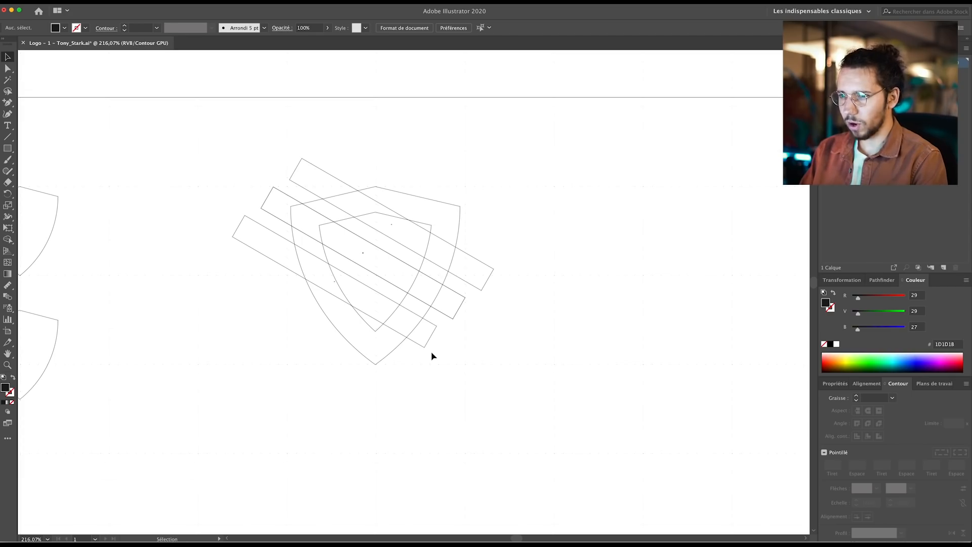
key(super+y)
key(super+a)
key(shift+m)
alt+click(315, 179)
alt+click(284, 207)
alt+click(264, 247)
alt+click(361, 290)
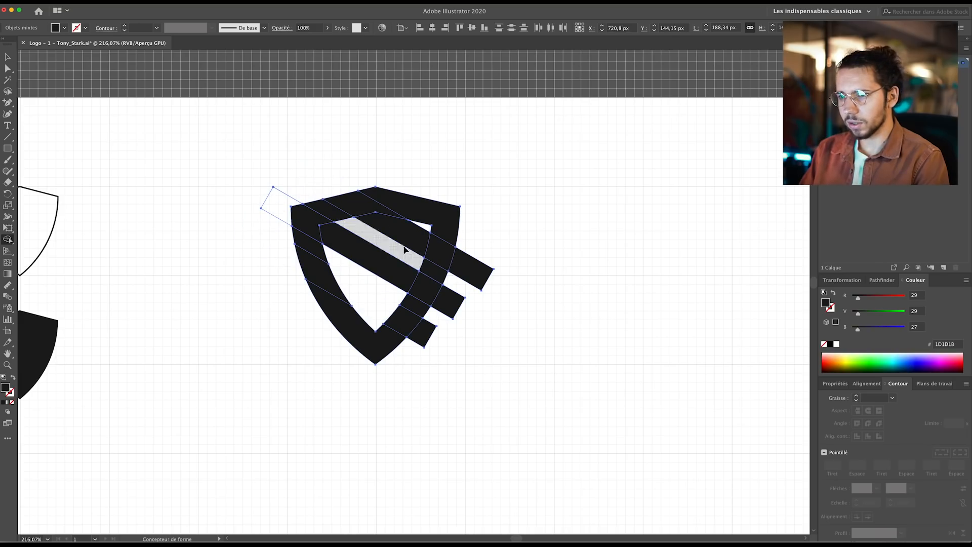
Remove the bars' lower-right ends outside the shield, the upper bar's inner segment and the leftover outlines of the middle bar
alt+click(470, 270)
alt+click(448, 306)
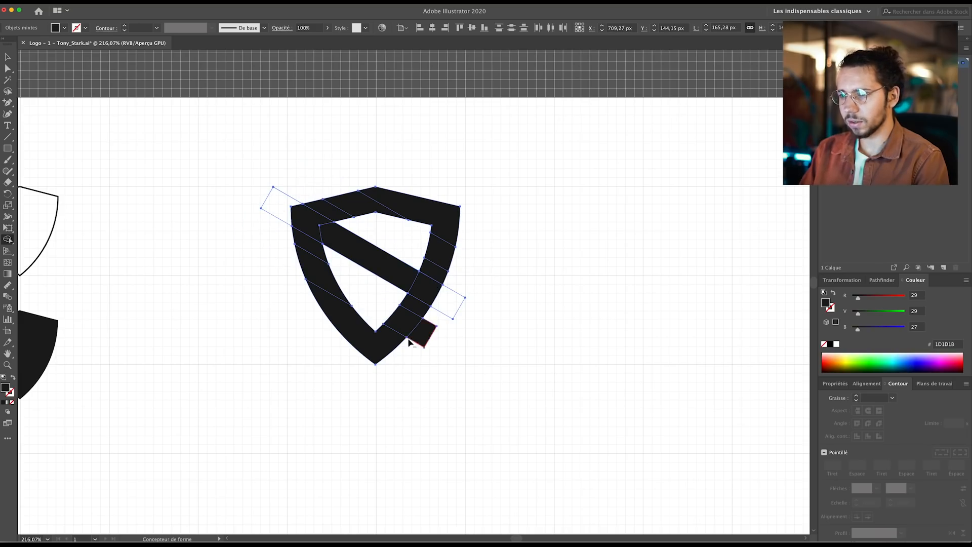
alt+click(422, 333)
alt+click(462, 298)
alt+click(276, 200)
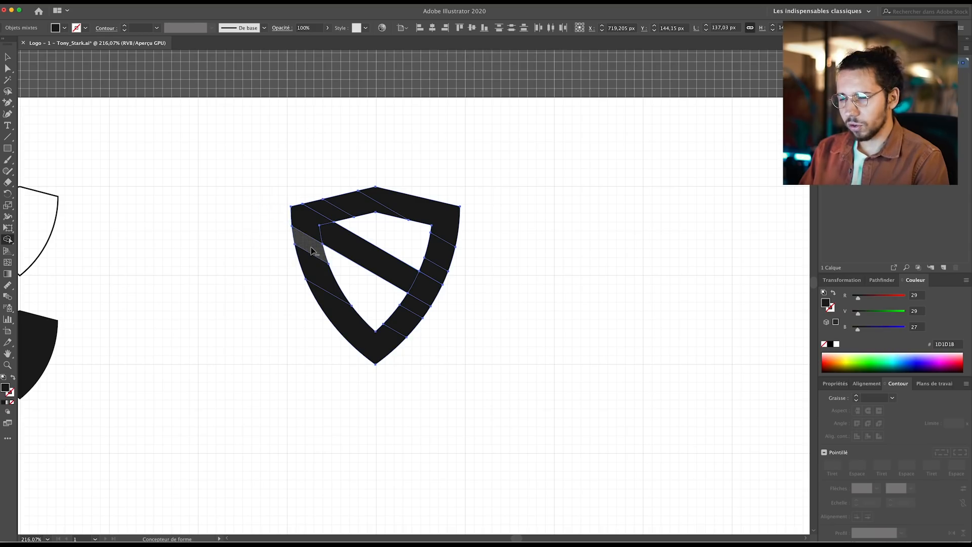
Cut a gap in the frame just below the bar's left end and just above its right end, and join the remaining pieces into an S
alt+click(310, 250)
alt+click(436, 275)
mouse_move(321, 277)
mouse_down()
mouse_move(394, 335)
mouse_move(430, 288)
mouse_up()
mouse_move(393, 275)
mouse_down()
mouse_move(375, 206)
mouse_move(439, 249)
mouse_up()
mouse_move(416, 286)
mouse_down()
mouse_move(366, 260)
mouse_move(135, 366)
mouse_move(201, 357)
mouse_move(402, 256)
mouse_up()
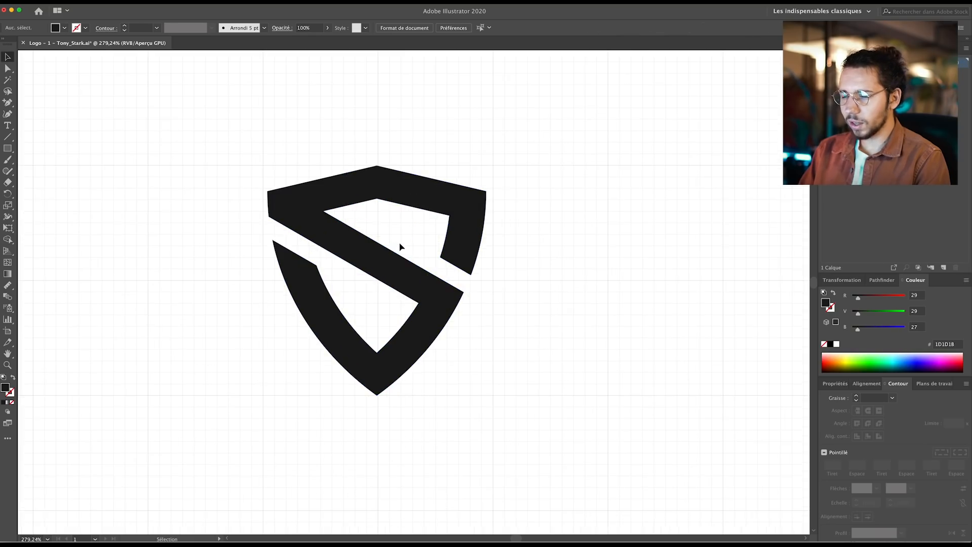
Give the S emblem a black 2 pt stroke to cover the seams between its pieces
key(super+space)
click(404, 257)
click(10, 394)
click(836, 335)
key(super+space)
drag(414, 321, 458, 317)
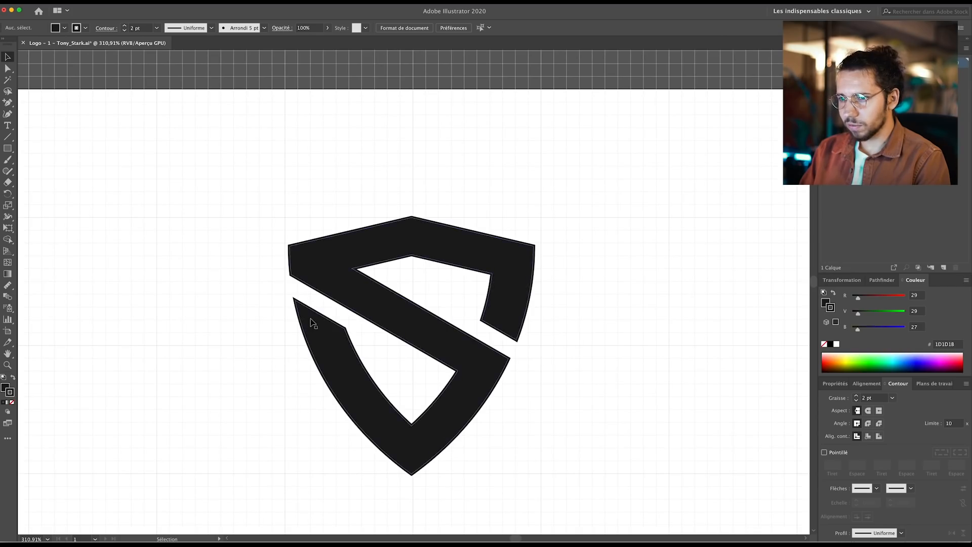
Expand the S emblem's stroke and unite all its pieces into a single shape with Pathfinder
key(super+space)
drag(495, 290, 252, 371)
drag(519, 342, 413, 379)
key(space)
drag(479, 369, 428, 324)
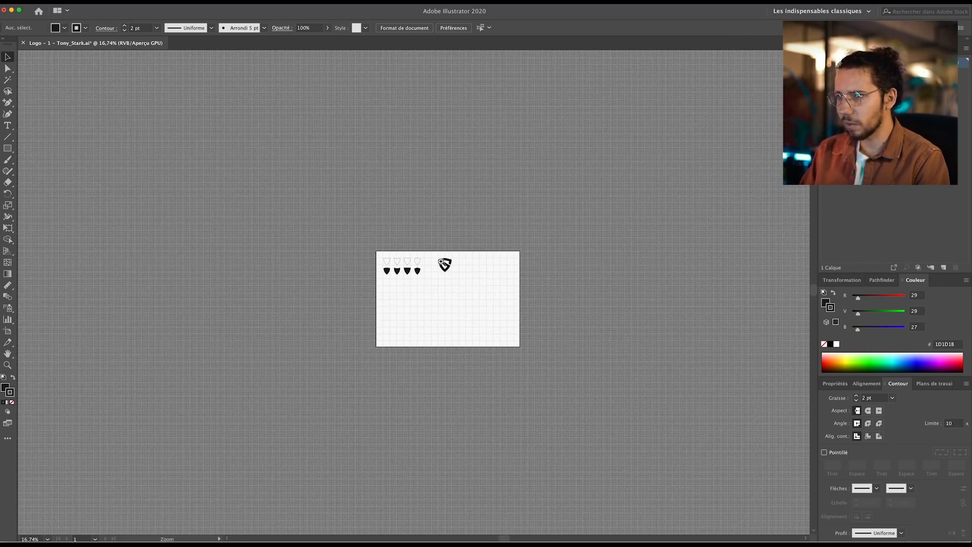
drag(441, 262, 456, 261)
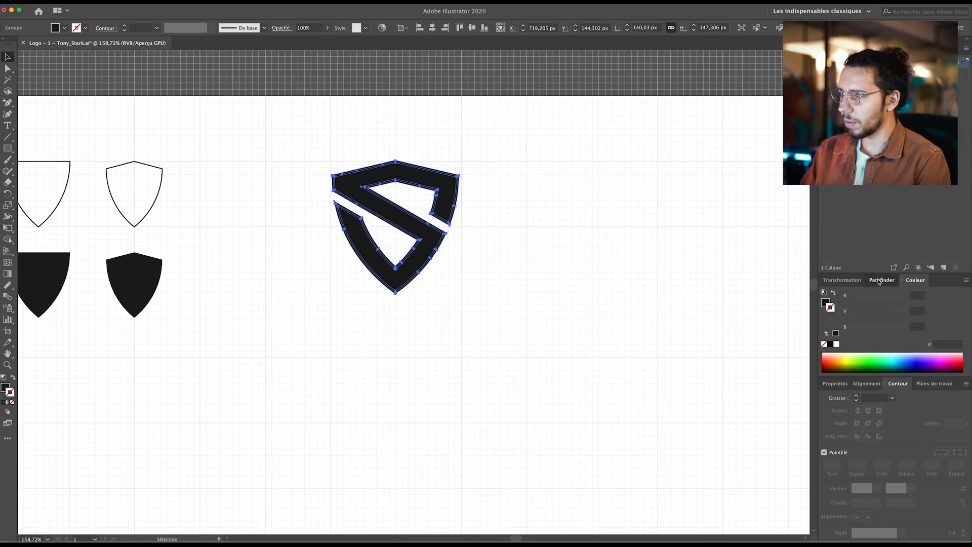
click(881, 280)
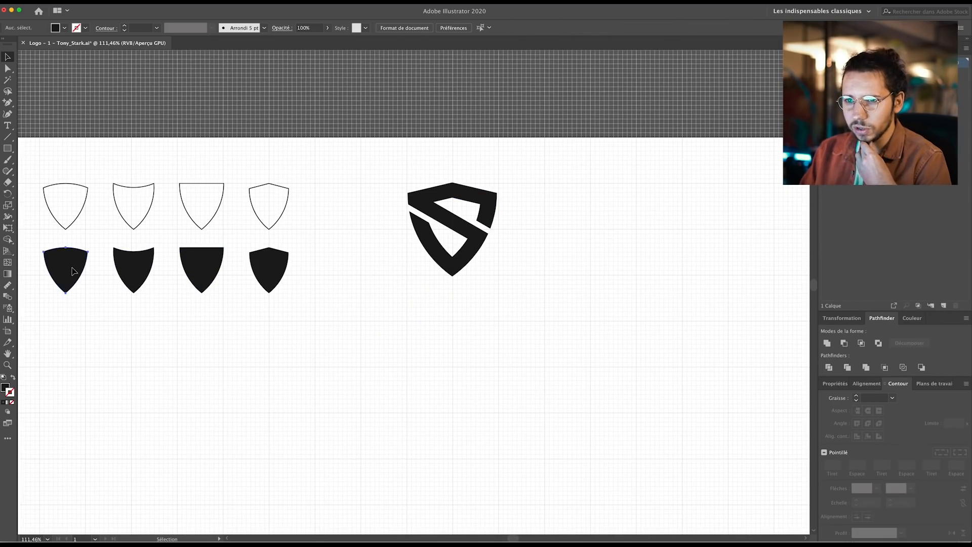
Place an enlarged copy of the rounded-top filled shield beside the S emblem and turn its fill into a 25 pt inside-aligned stroke
click(72, 270)
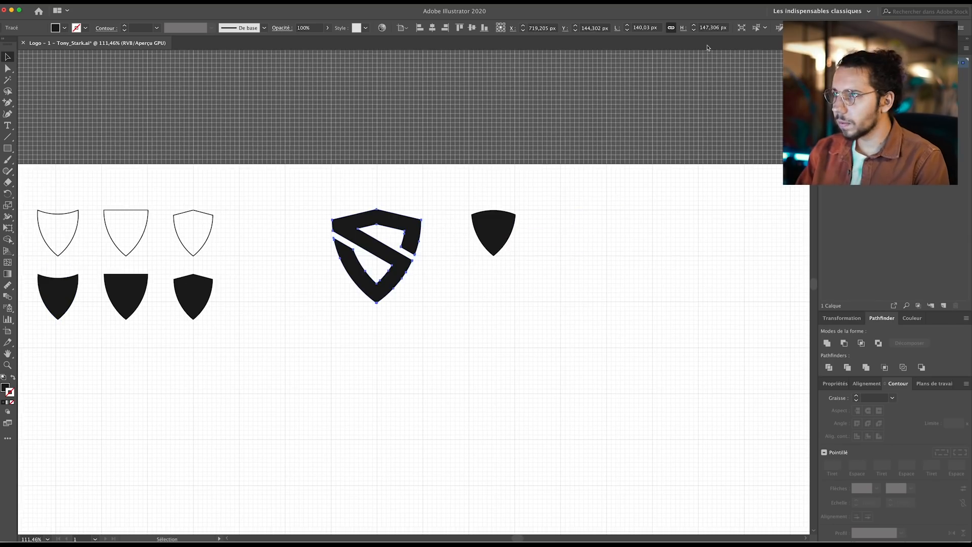
drag(519, 254, 596, 293)
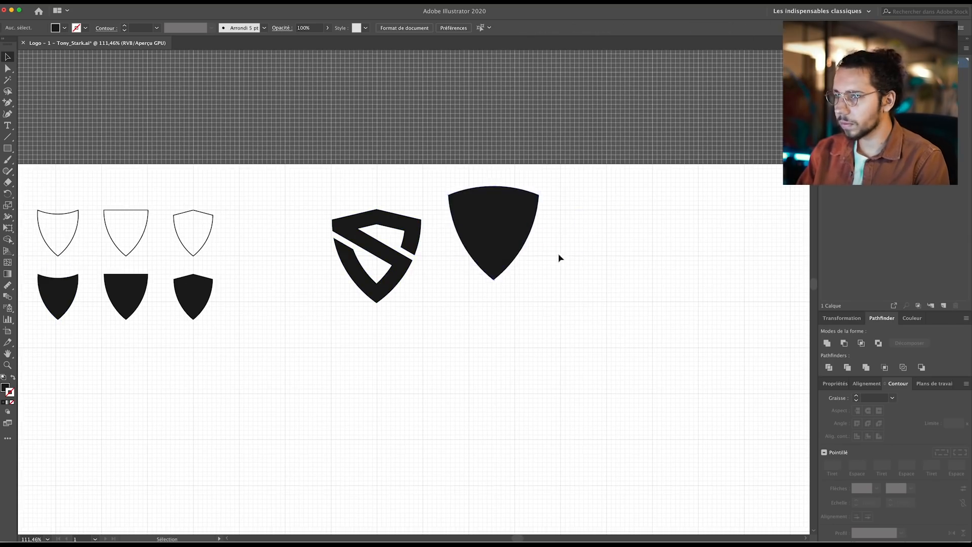
key(shift+x)
key(super+plus)
key(super+plus)
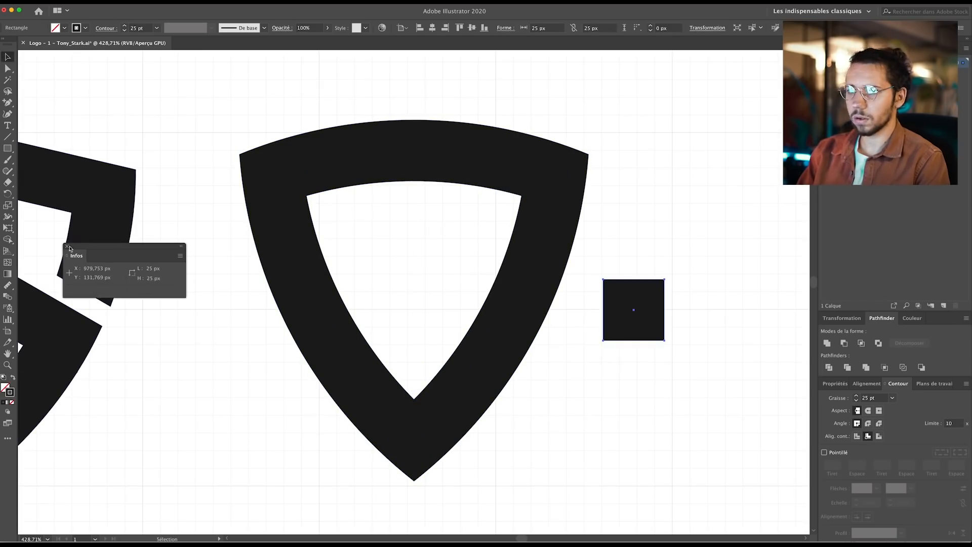
Move the 25 px square onto the rounded-top shield and shape it into a diagonal bar across the opening
drag(653, 331, 326, 218)
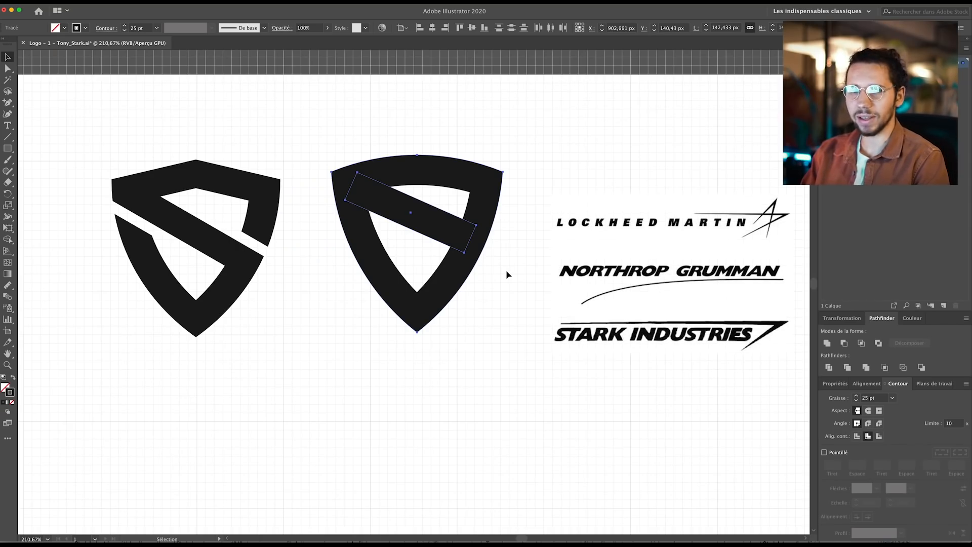
Cut the gaps out of the rounded-top shield with Shape Builder so that it forms an S emblem
click(522, 377)
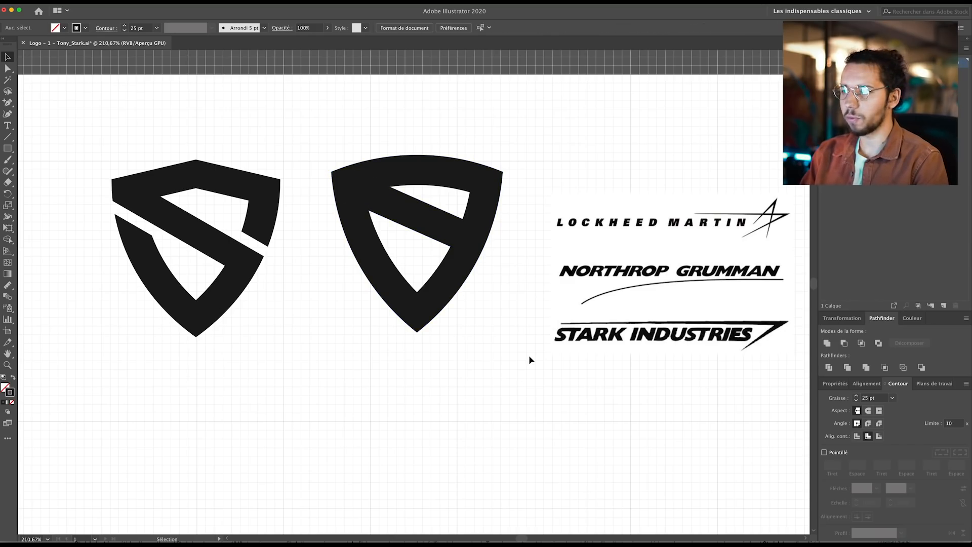
alt+drag(481, 247, 517, 210)
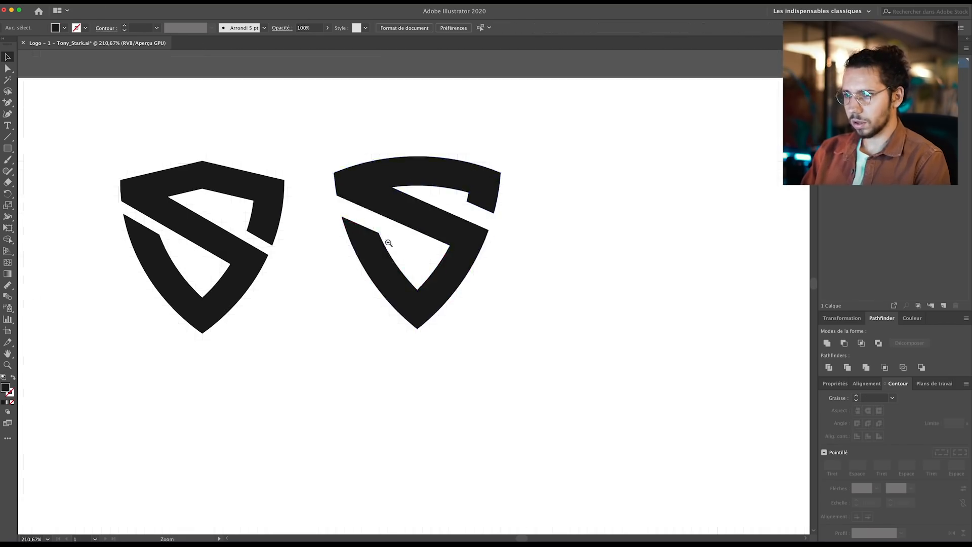
Build a third S emblem from the concave-top filled shield, merging its pieces with Shape Builder
scroll(310, 319, down, 5)
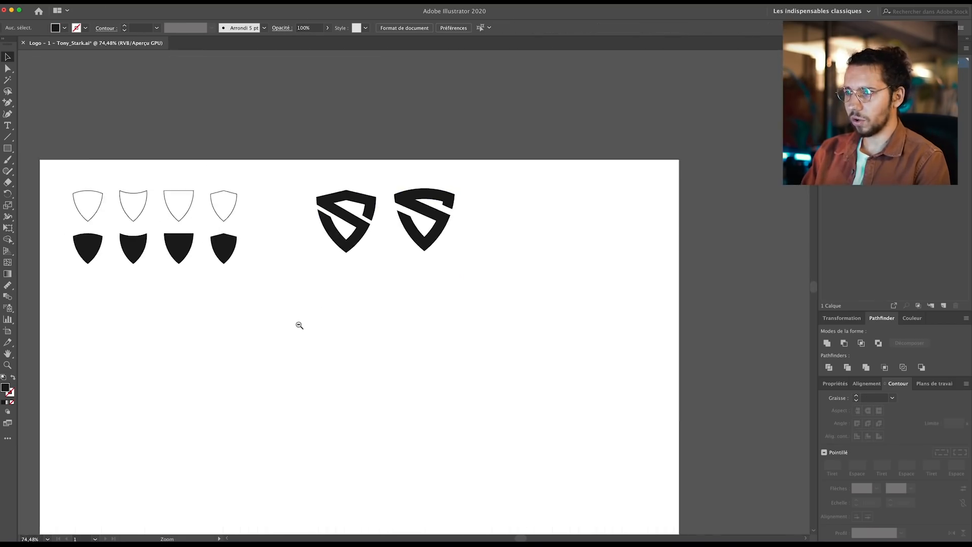
scroll(421, 268, up, 8)
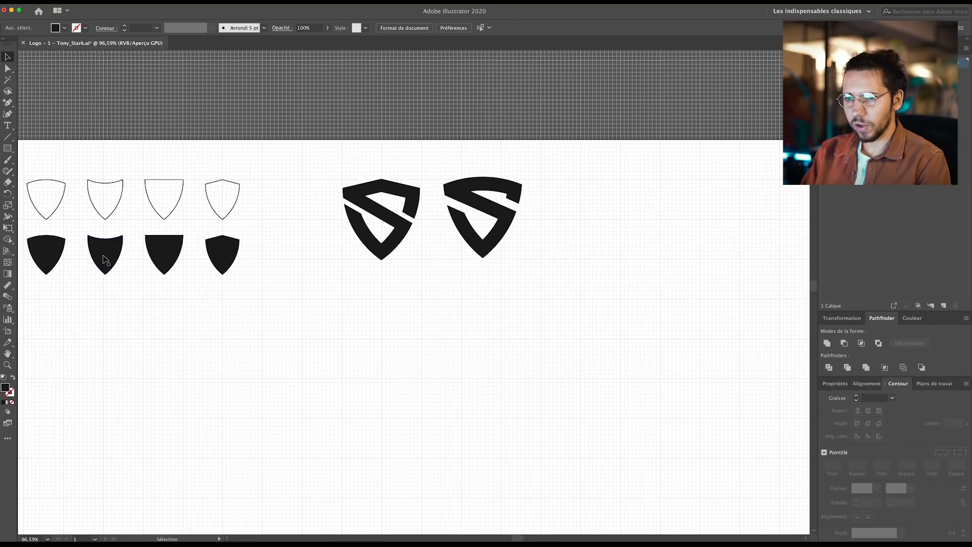
click(104, 260)
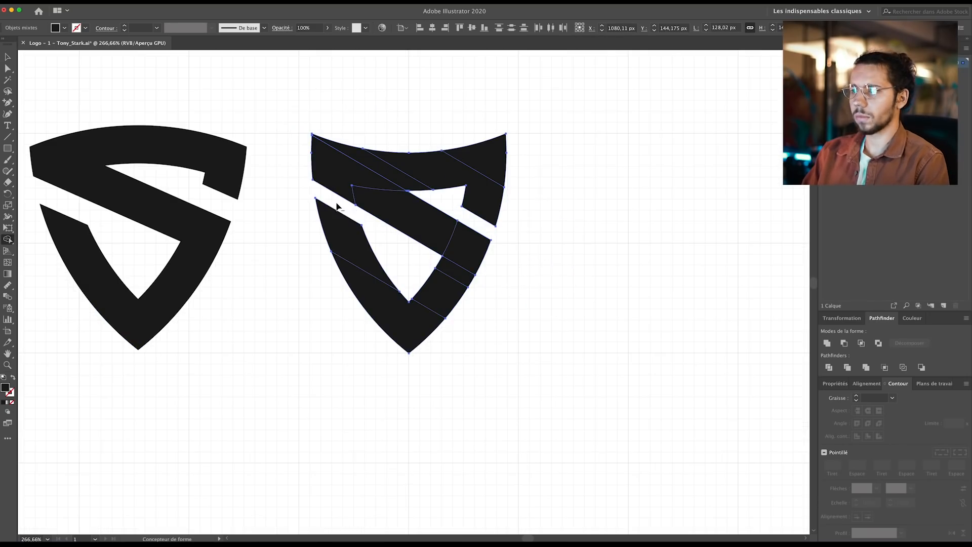
drag(336, 206, 481, 163)
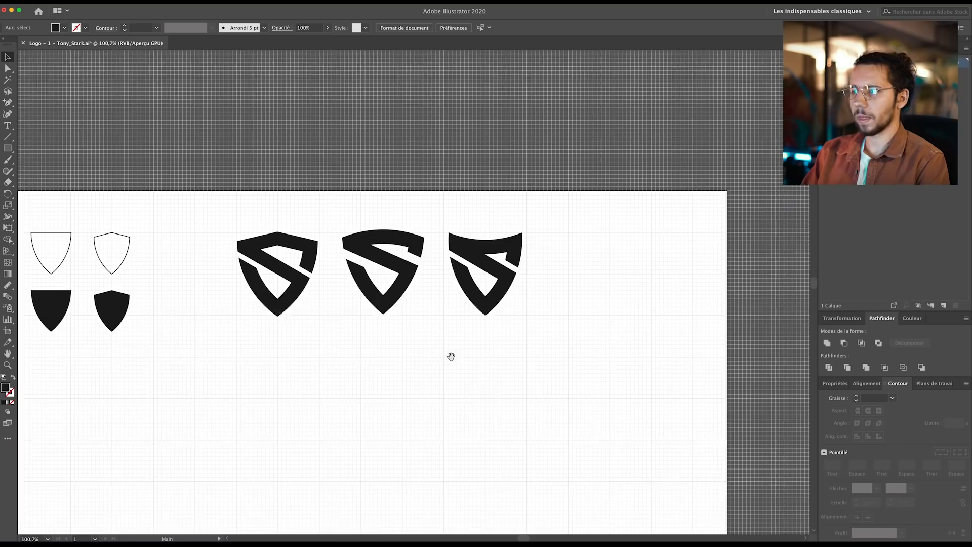
drag(452, 356, 445, 309)
key(ctrl+z)
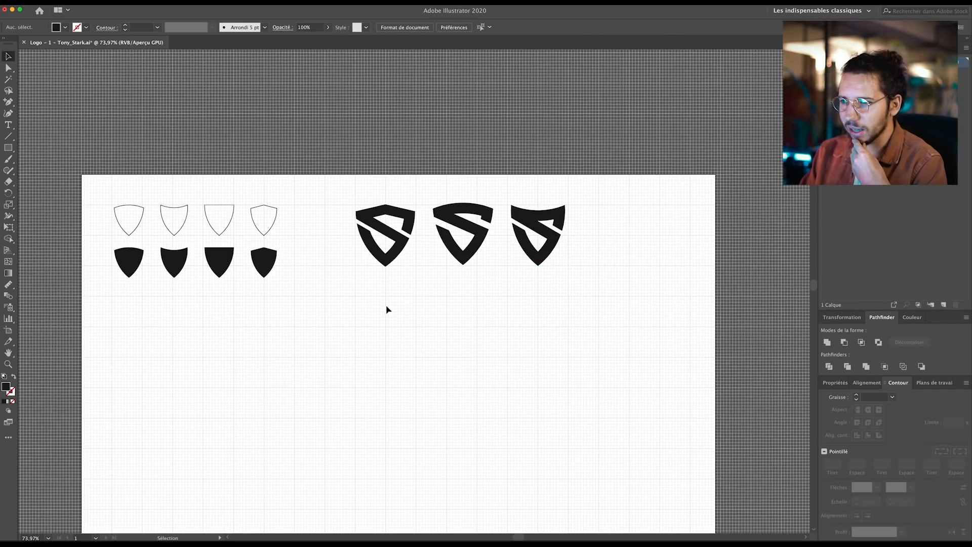
Place a 145 px high copy of the rounded-top filled shield beside the third S emblem and turn its fill into a thick outline
click(130, 266)
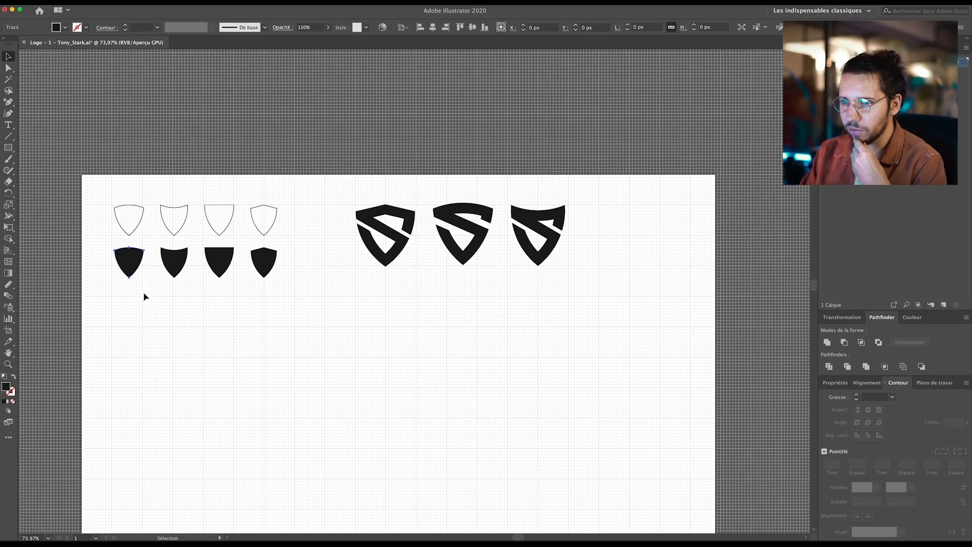
alt+drag(128, 263, 463, 314)
drag(403, 326, 358, 303)
drag(359, 268, 452, 348)
alt+drag(485, 251, 407, 253)
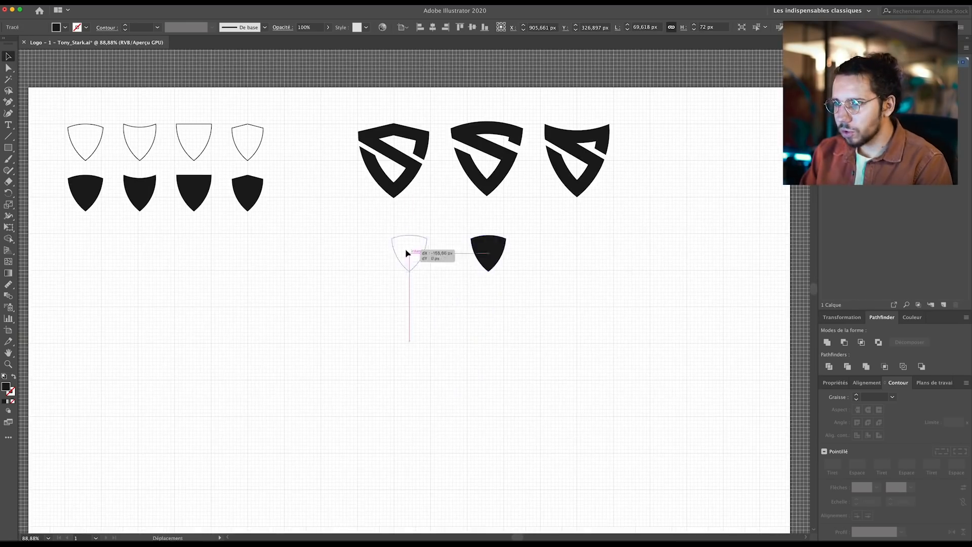
key(ctrl+plus)
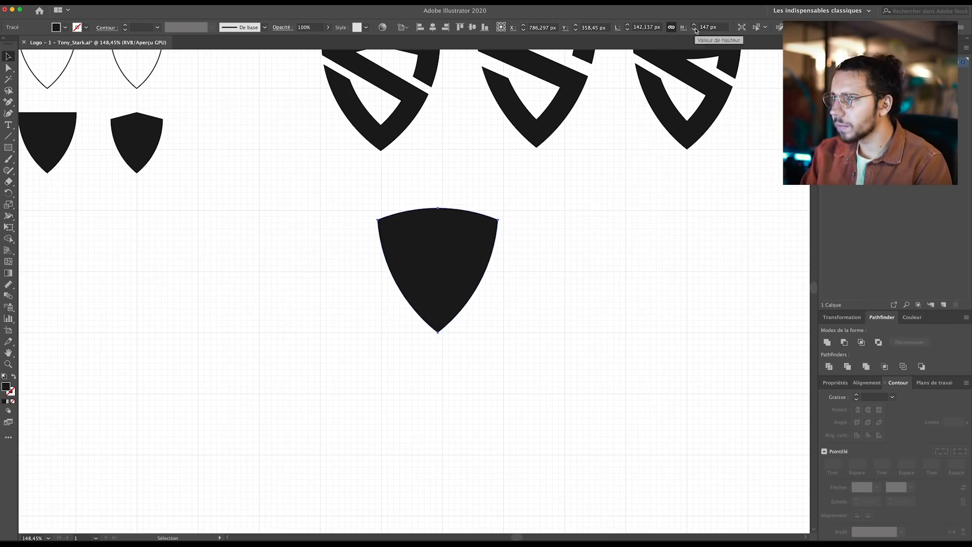
key(shift+x)
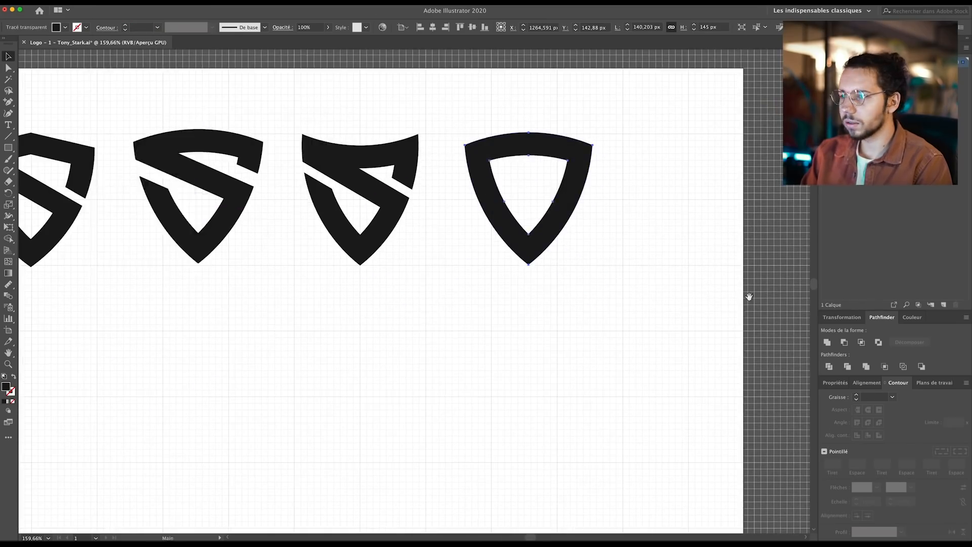
Lay a slightly tilted bar, 25 px thick and about 137 px long, across the new shield's opening
key(ctrl+plus)
drag(541, 225, 554, 239)
drag(339, 221, 452, 238)
key(super+y)
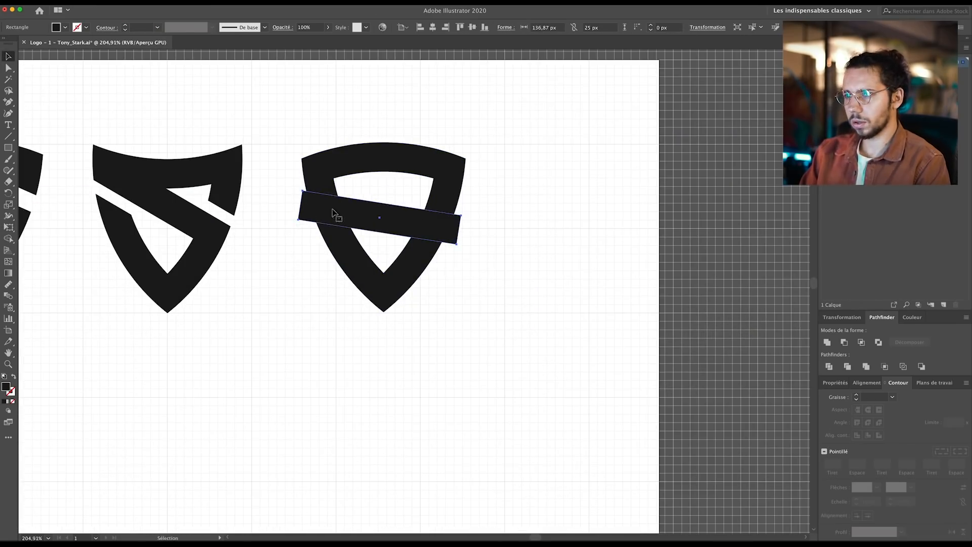
Duplicate the tilted bar above and below the original, keeping the copies parallel with narrow gaps between them
alt+drag(336, 213, 372, 177)
shift+click(423, 222)
key(super+y)
drag(335, 179, 287, 172)
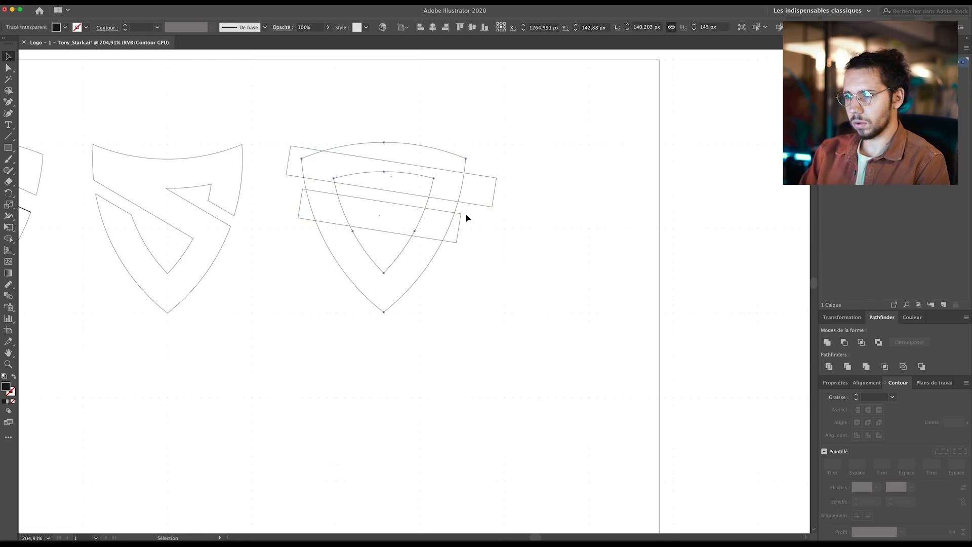
alt+drag(464, 205, 465, 246)
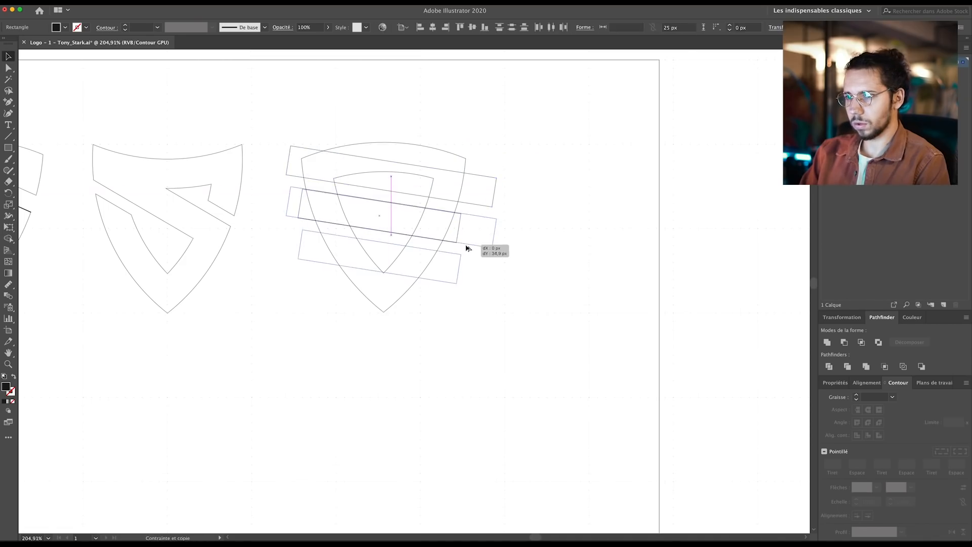
Remove the bars' overhanging ends and the unwanted gap segments with Shape Builder so the fourth shield forms an S
key(super+y)
key(shift+m)
alt+drag(297, 197, 313, 246)
alt+drag(473, 230, 479, 193)
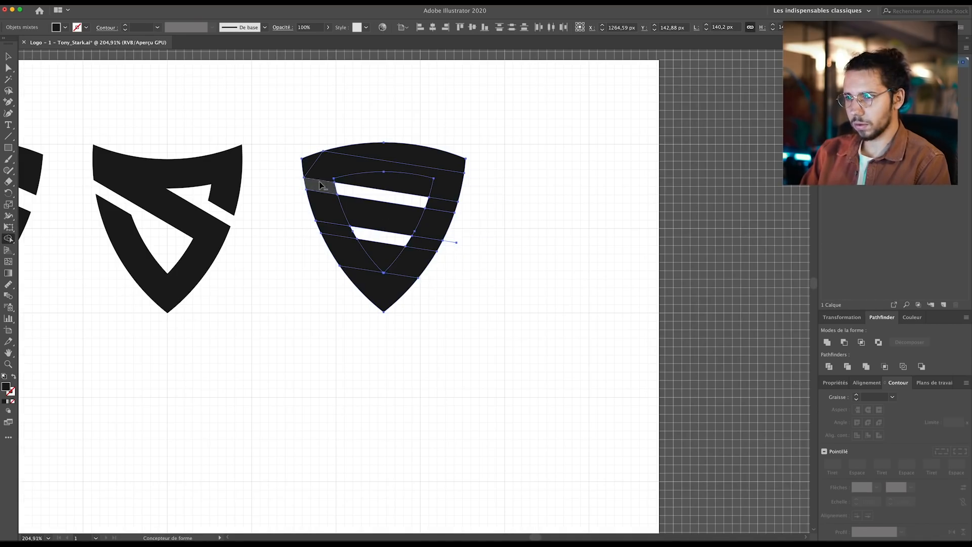
alt+click(383, 182)
alt+click(383, 256)
alt+click(441, 205)
alt+click(338, 229)
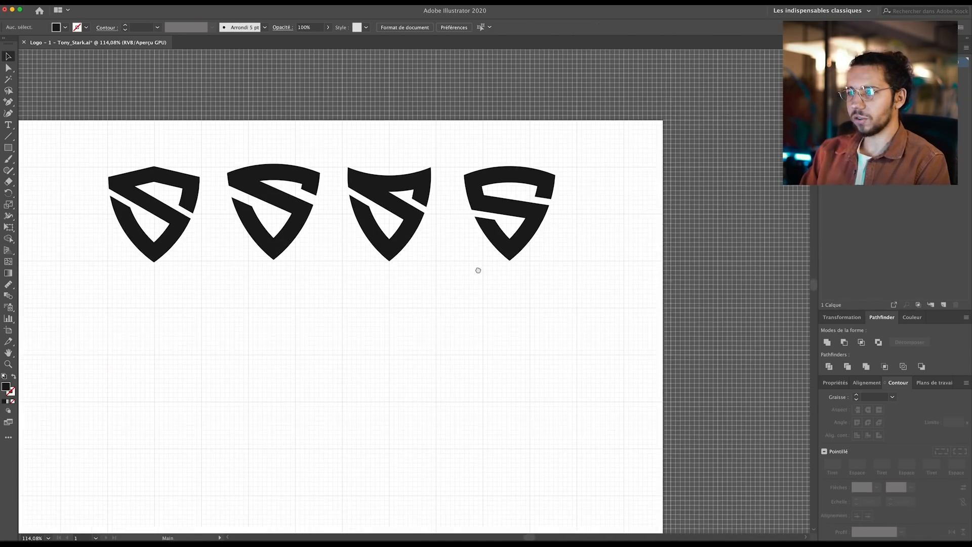
Round the corners and open ends of a copy of the fourth S emblem
drag(478, 268, 485, 270)
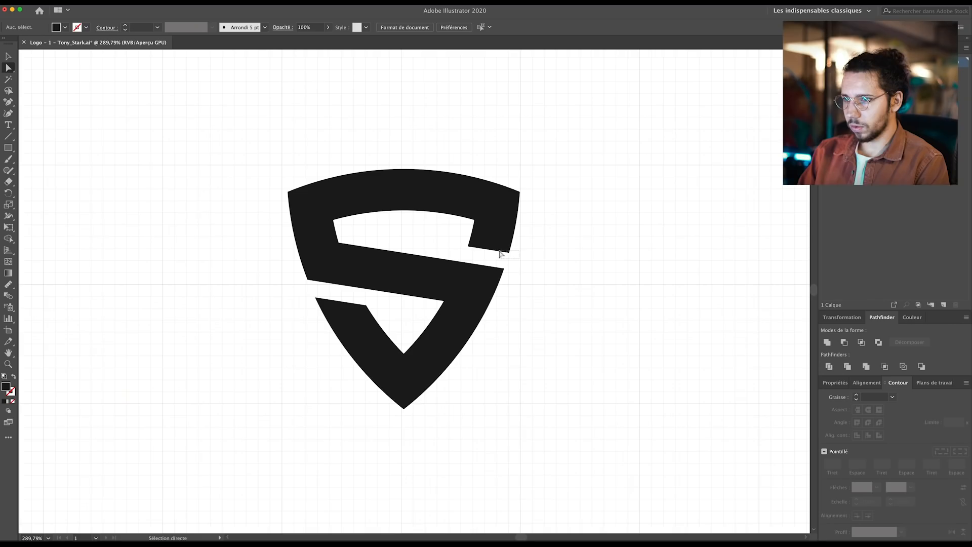
click(455, 249)
click(475, 244)
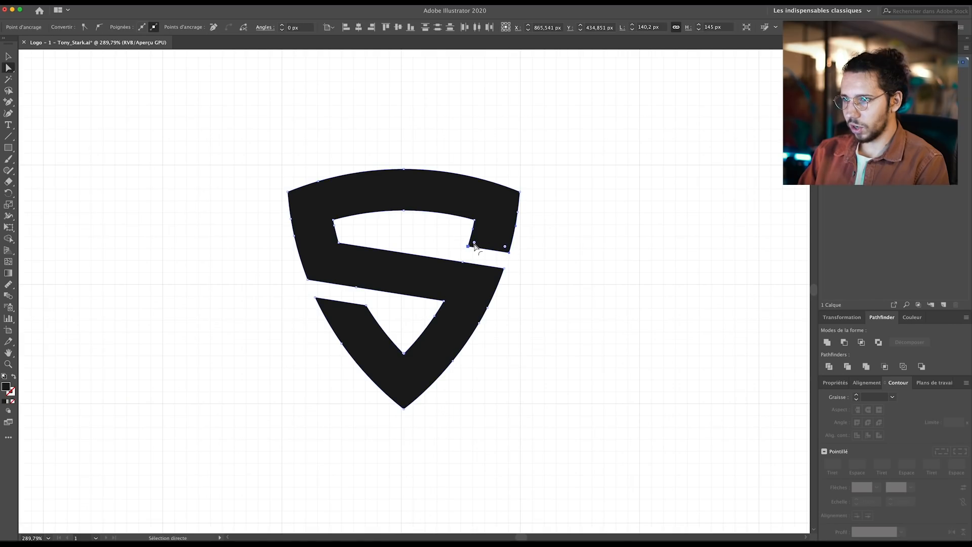
drag(471, 243, 495, 243)
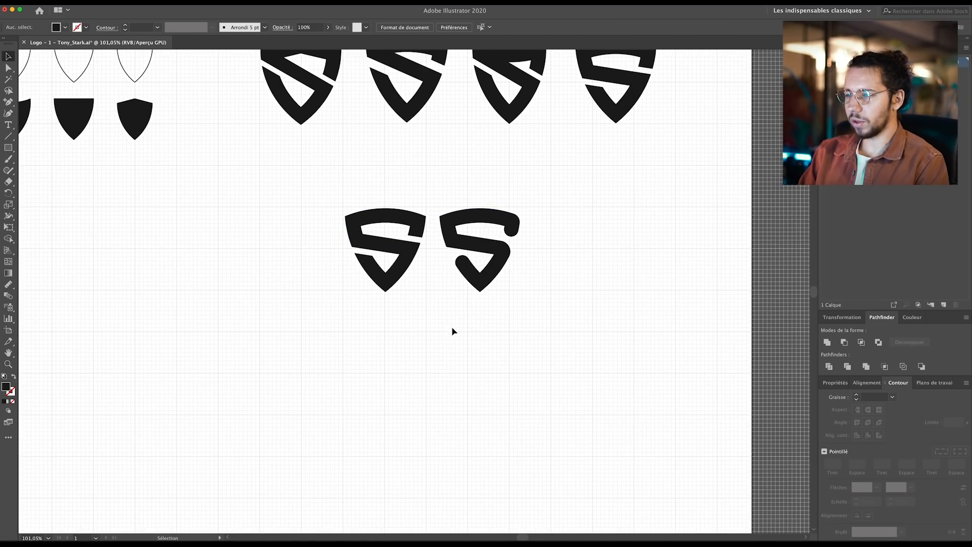
click(492, 247)
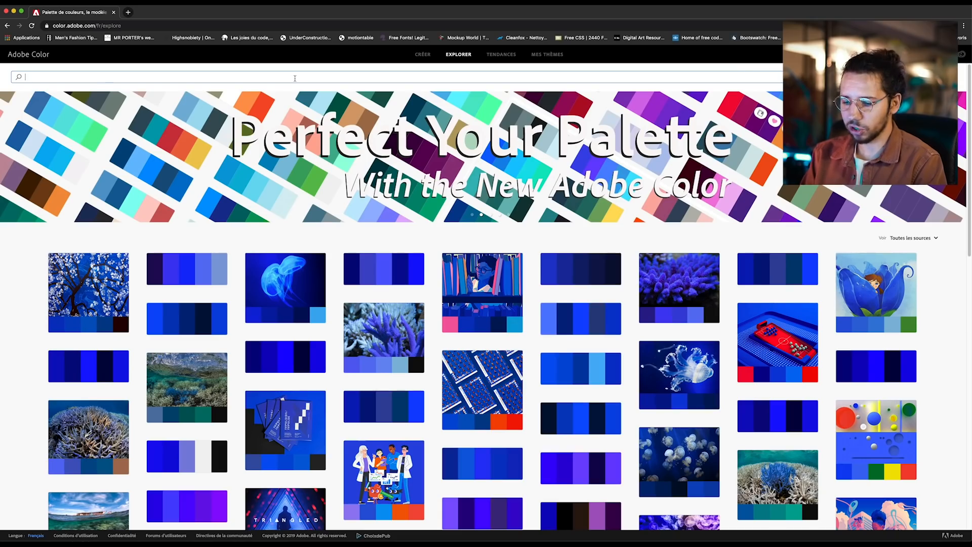
Search Adobe Color for "iron man" and open the orange, red and dark red palette
text(iron man)
key(Return)
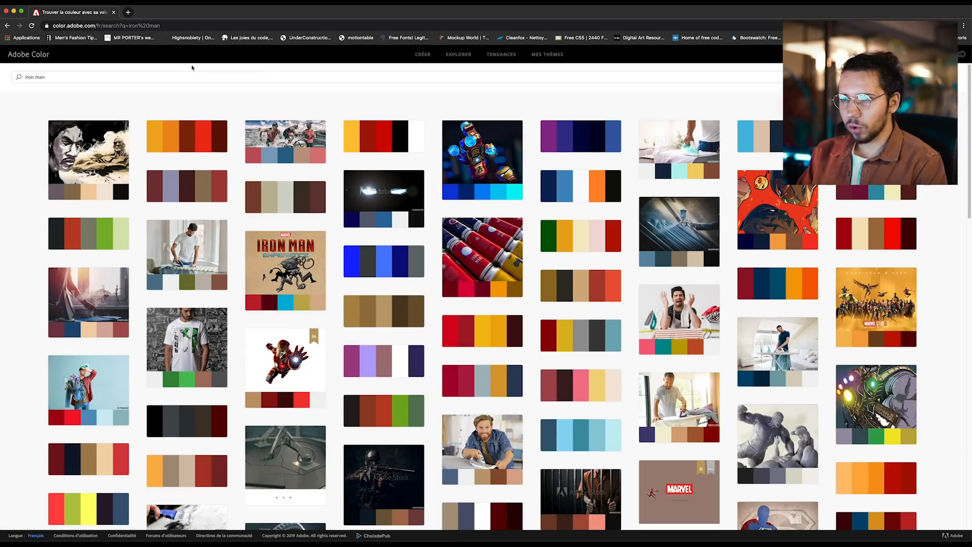
click(164, 142)
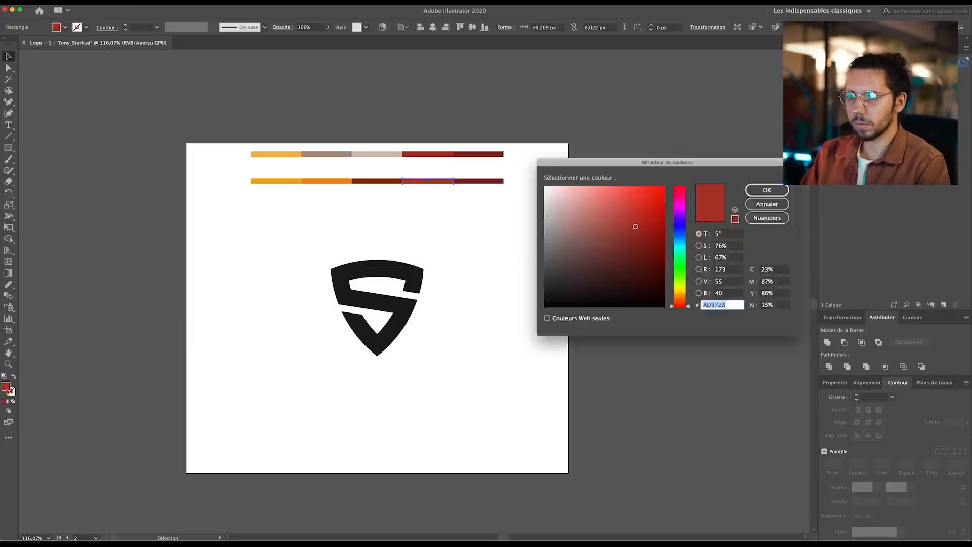
Move both colour palette strips off the artboard to just above it
drag(223, 223, 597, 145)
drag(459, 162, 460, 105)
click(427, 189)
Cover the artboard with a beige background rectangle and colour the S emblem bright red from the palette
key(m)
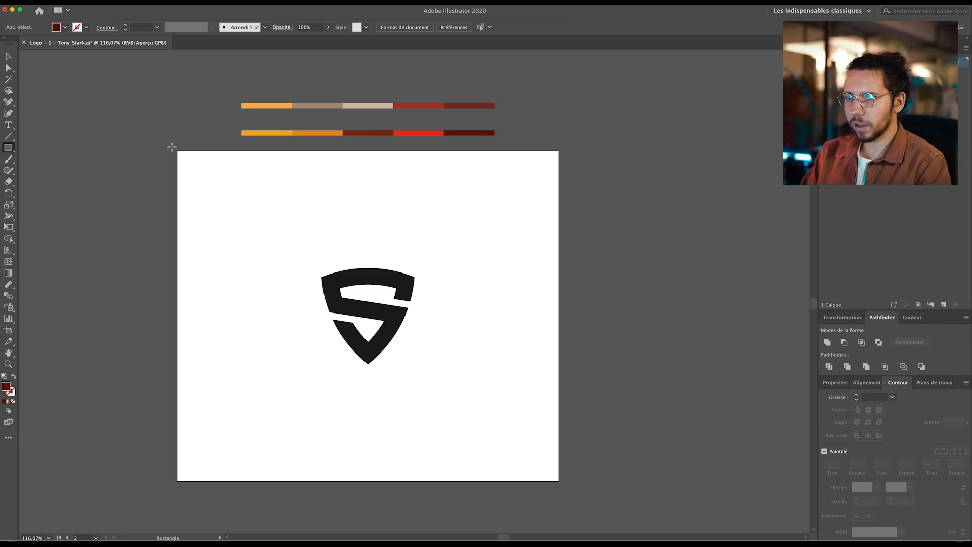
drag(174, 150, 446, 352)
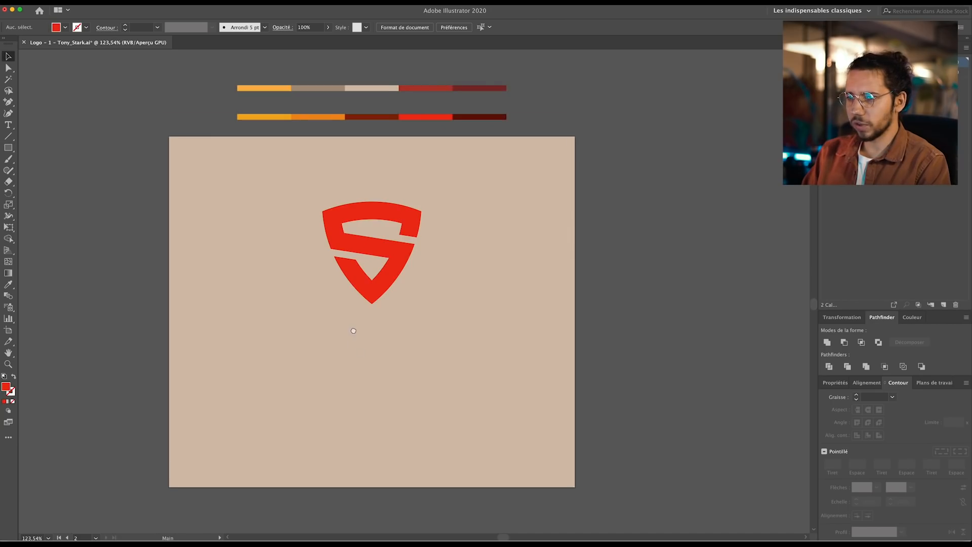
scroll(354, 335, down, 1)
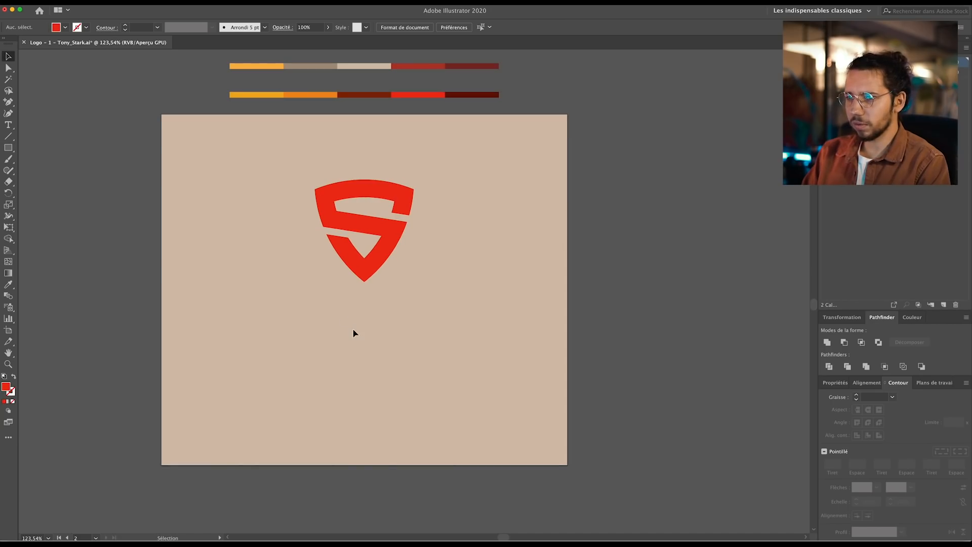
Add the text STARK below the emblem in Proxima Nova Alt Bold at 109.46 pt
key(t)
click(303, 310)
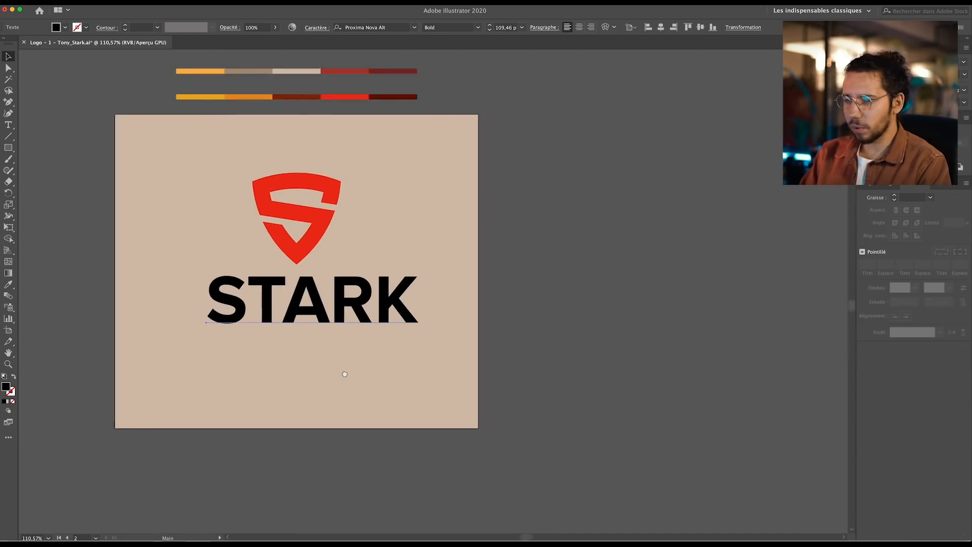
drag(341, 373, 419, 381)
scroll(380, 324, up, 1)
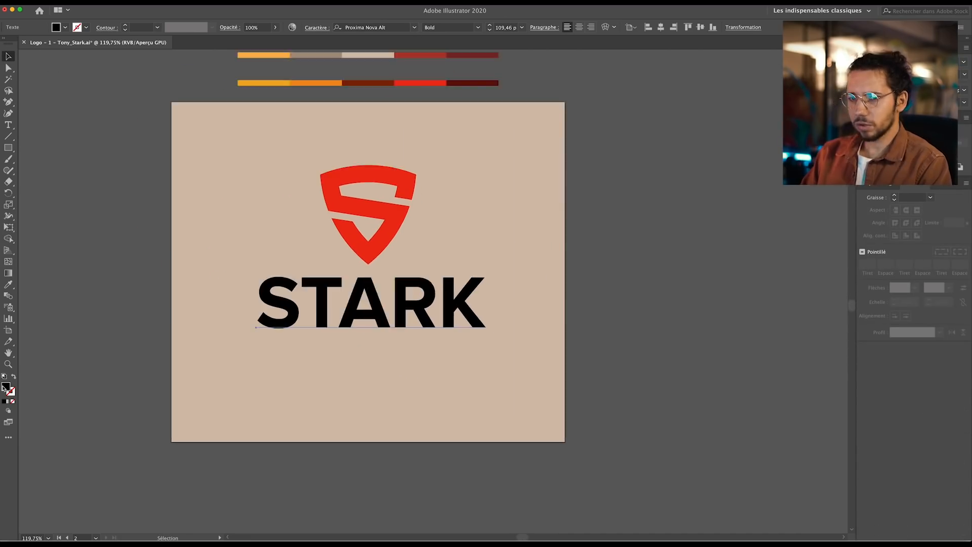
Change the fill of the STARK text to white
double_click(5, 386)
click(767, 189)
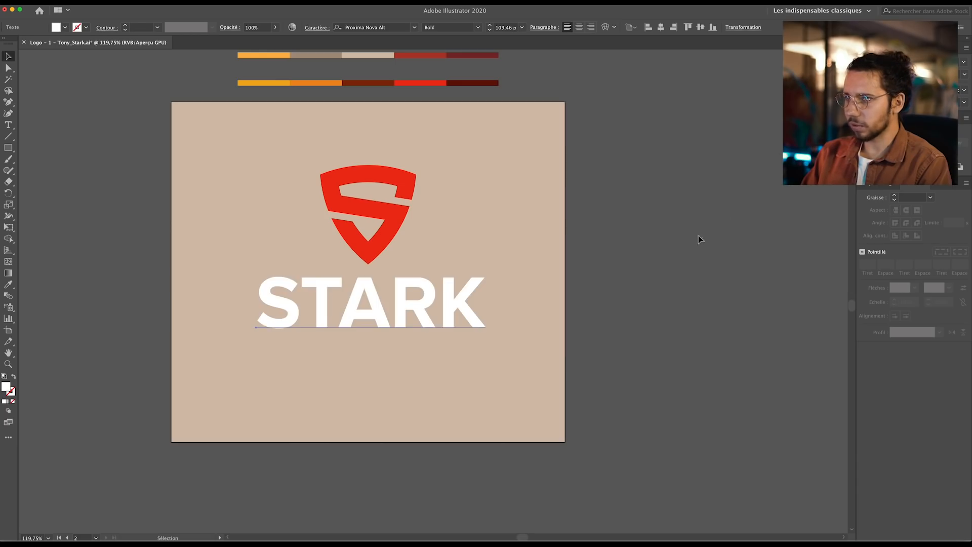
click(729, 221)
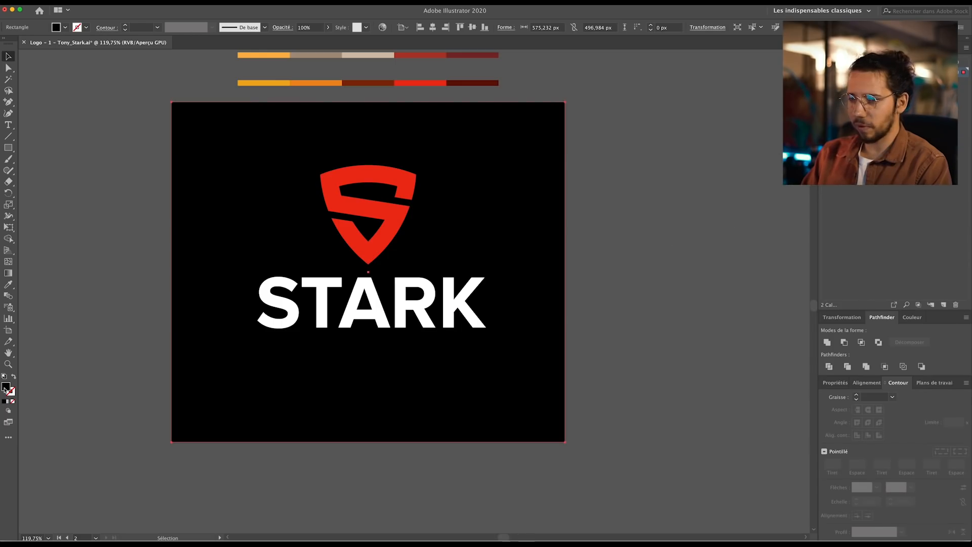
Set the background rectangle's fill to the dark grey #111111
double_click(6, 387)
text(111111)
click(758, 190)
click(756, 199)
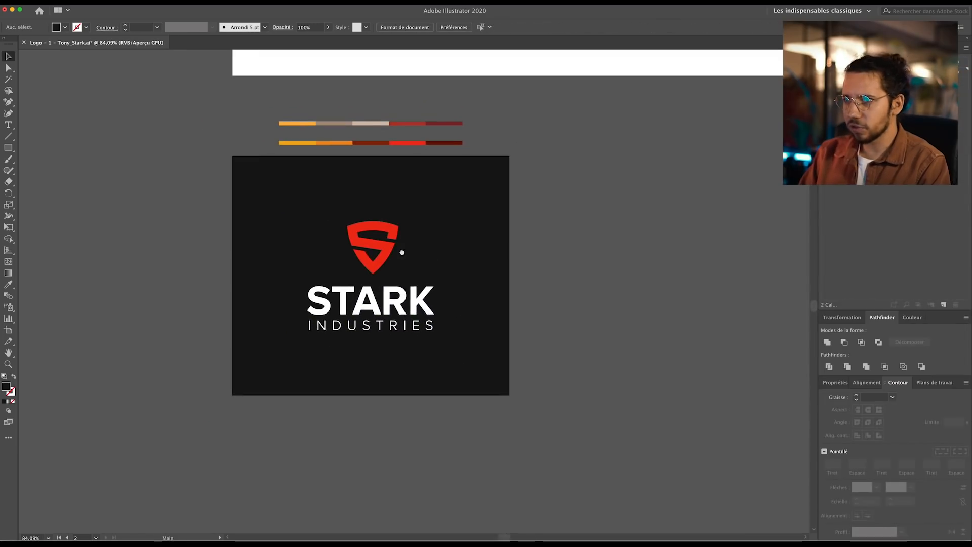
scroll(402, 252, right, 3)
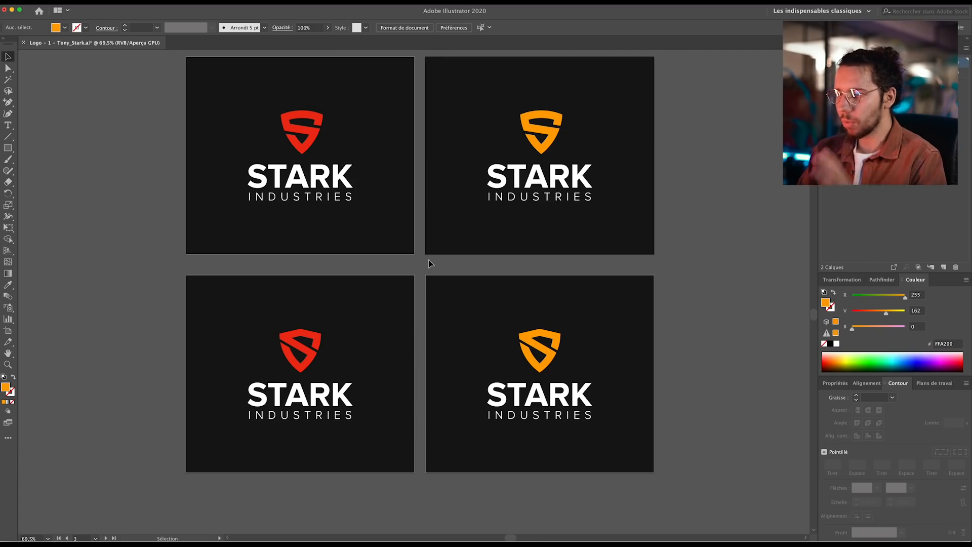
scroll(478, 348, down, 2)
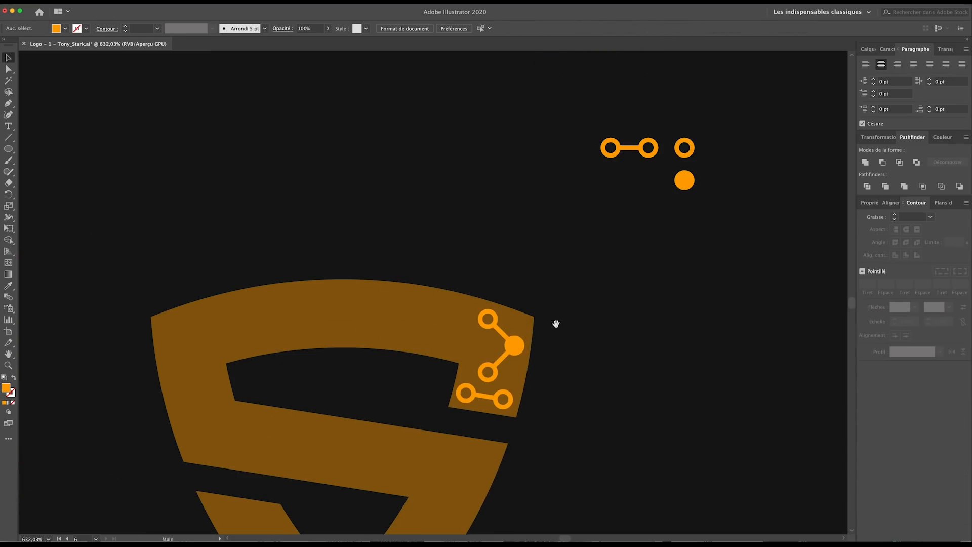
Place copies of the two-ring connector and the filled dot inside the upper-right end of the faded S emblem
drag(488, 336, 445, 336)
drag(602, 132, 475, 299)
key(e)
drag(506, 299, 465, 291)
key(Delete)
drag(626, 107, 460, 306)
drag(681, 139, 465, 326)
Add a rotated three-ring angled connector along the S emblem's top edge and a filled dot on the horizontal connector's left ring
scroll(466, 304, up, 1)
drag(477, 282, 453, 261)
key(e)
click(703, 176)
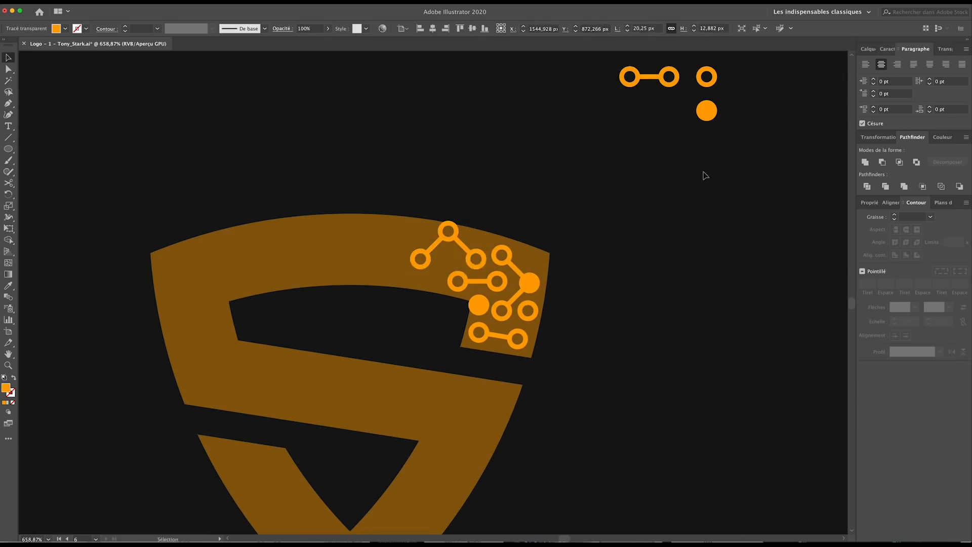
drag(706, 111, 458, 281)
click(868, 49)
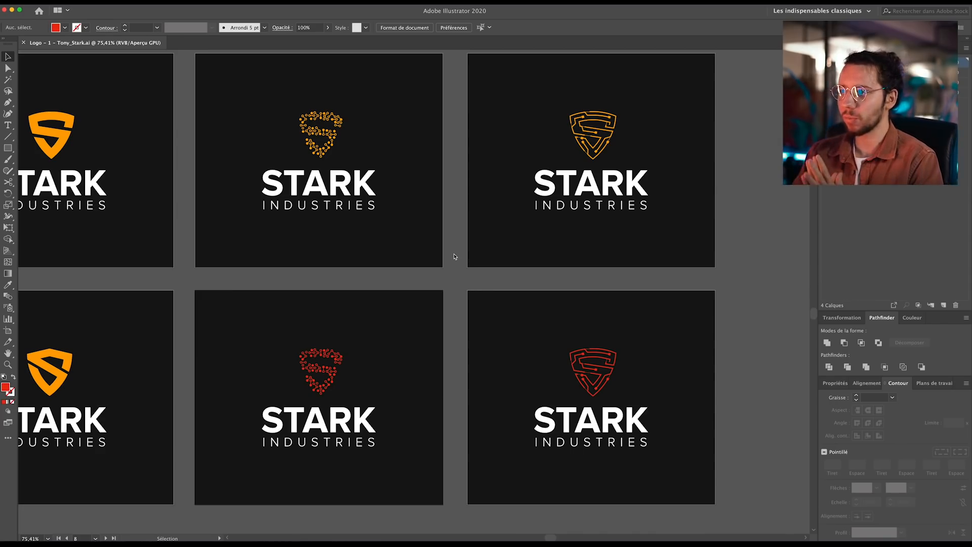
scroll(455, 256, left, 9)
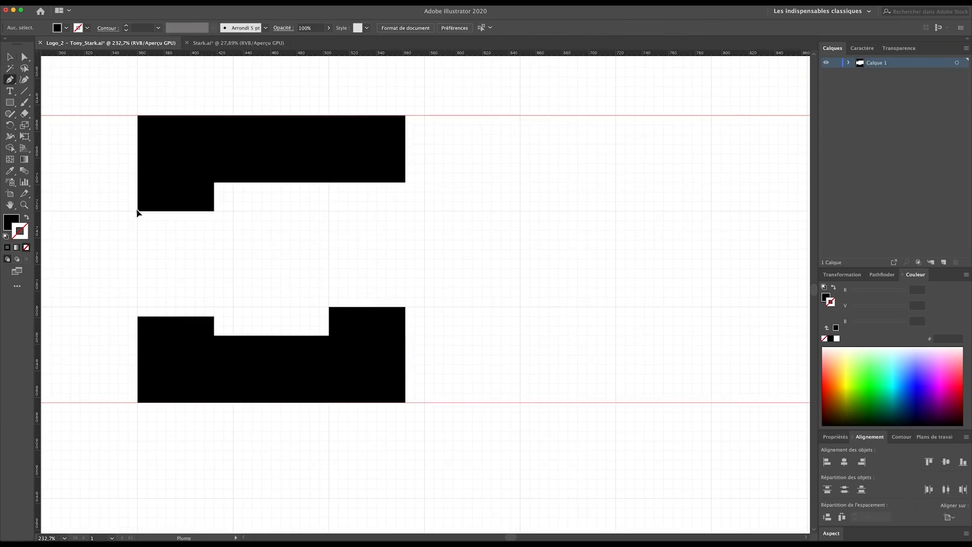
Draw the diagonal bar joining the S letter's upper and lower black blocks with the Pen tool
drag(136, 211, 403, 304)
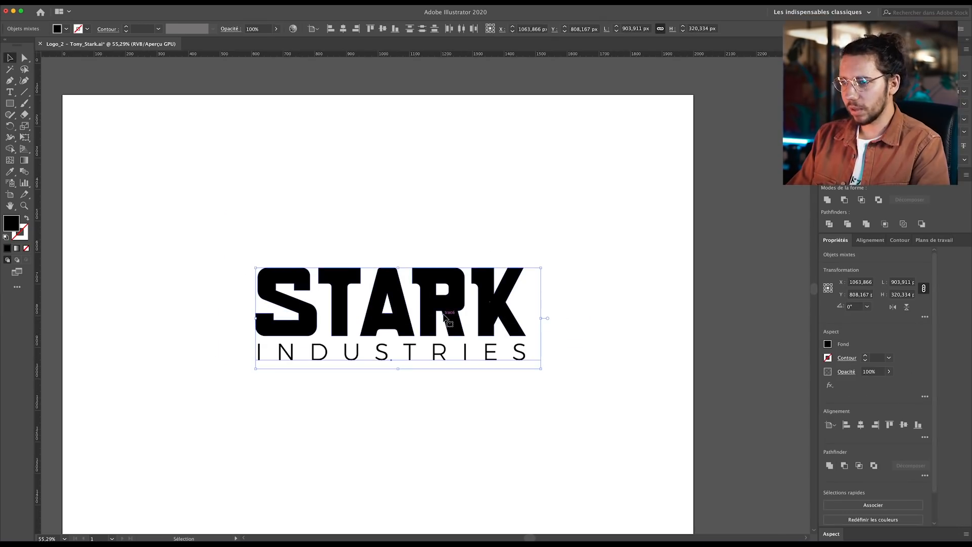
Move the STARK INDUSTRIES wordmark to the upper part of the artboard and place a copy below it
drag(429, 311, 384, 196)
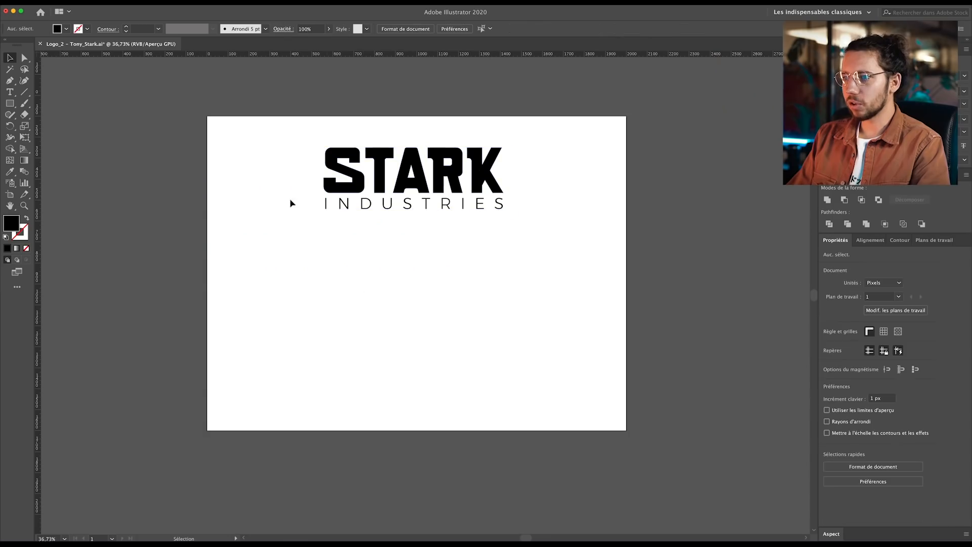
drag(413, 156, 413, 270)
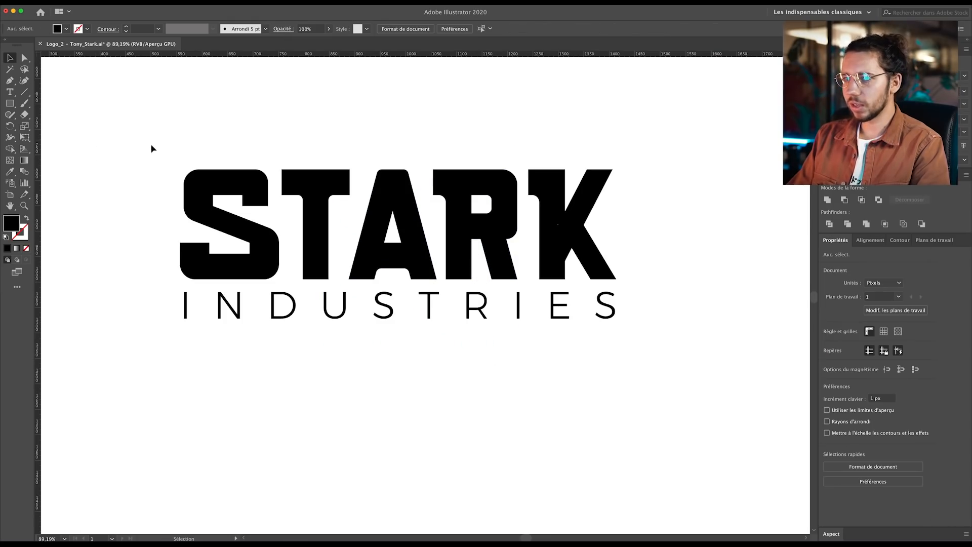
Shear the copied STARK lettering by 15° along the horizontal axis
right_click(477, 232)
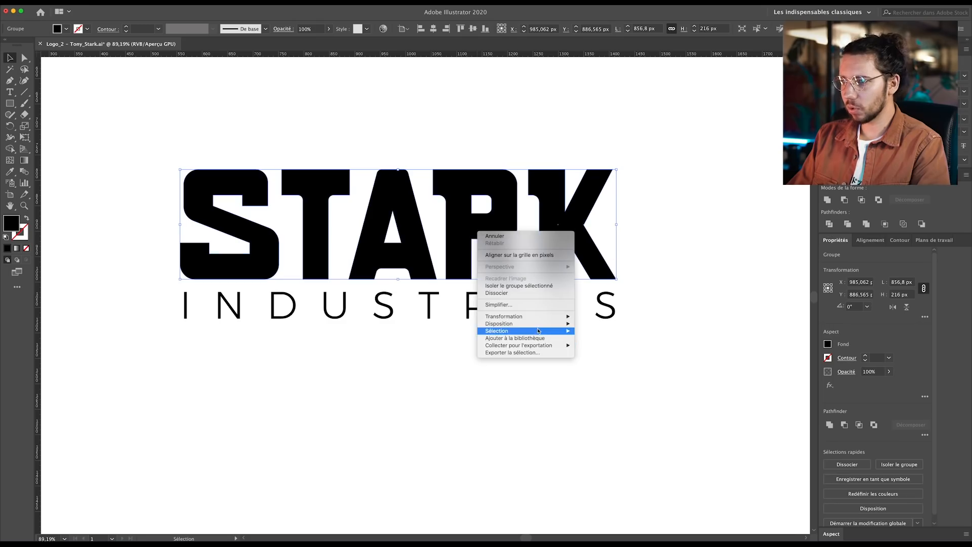
mouse_move(552, 316)
click(600, 357)
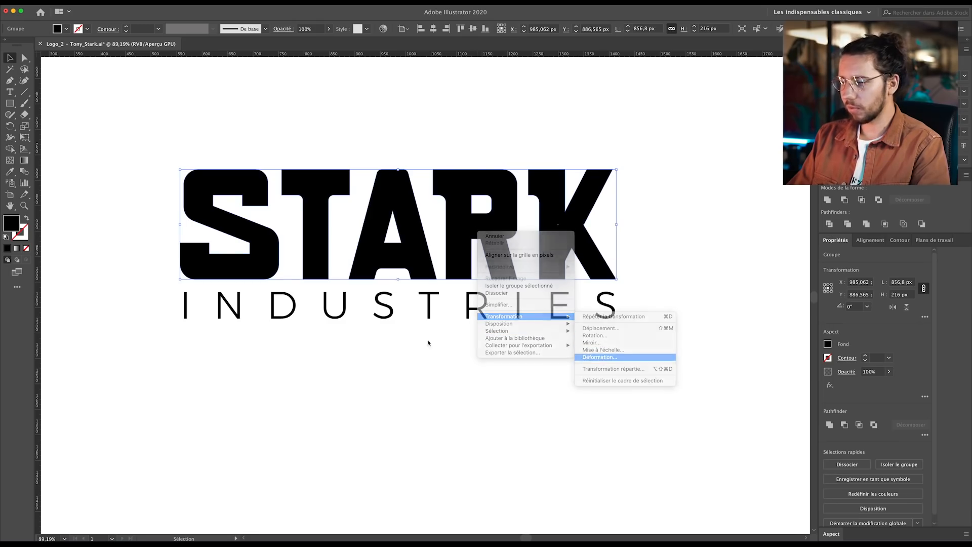
click(683, 141)
click(729, 109)
text(10)
key(BackSpace)
text(5)
click(683, 230)
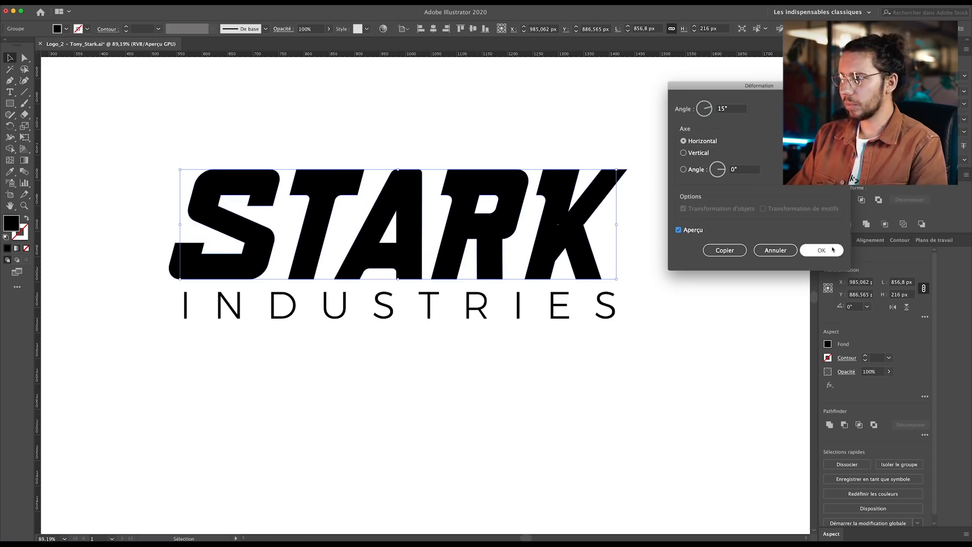
click(822, 250)
click(612, 378)
key(ctrl+0)
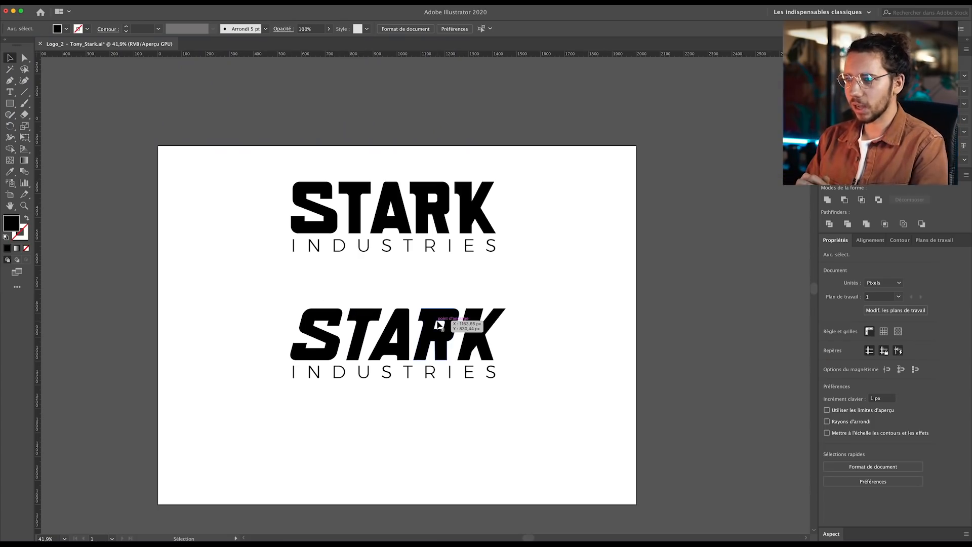
drag(516, 358, 325, 349)
scroll(399, 341, down, 3)
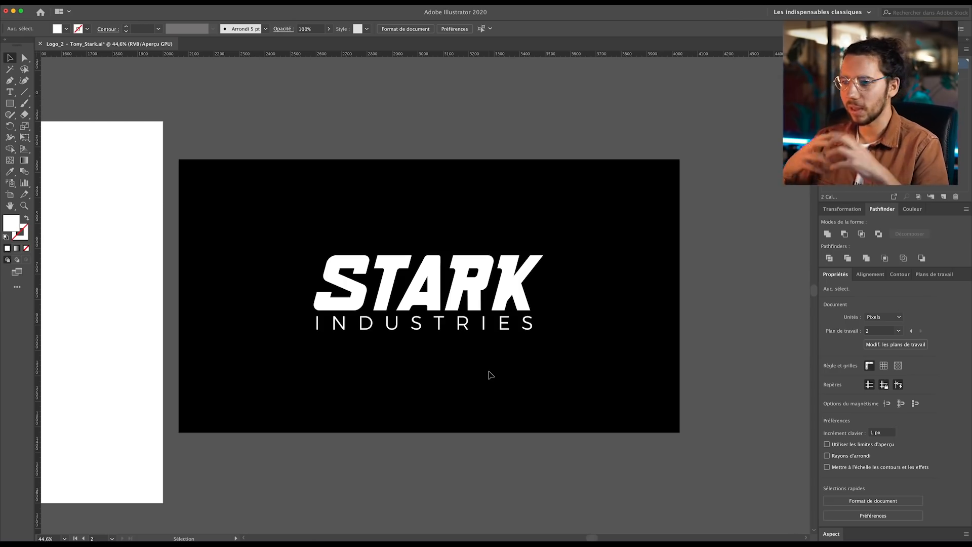
scroll(491, 375, down, 1)
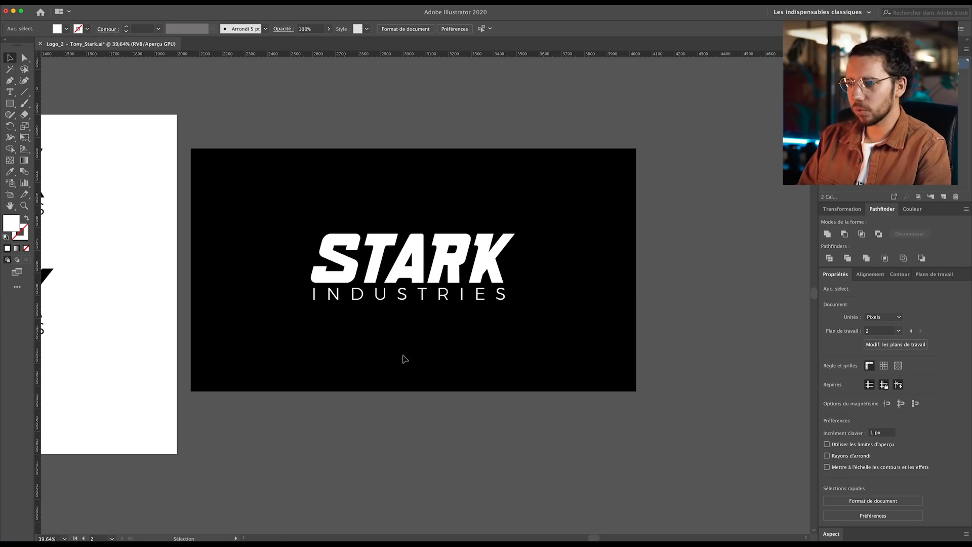
drag(503, 340, 330, 347)
scroll(384, 341, down, 2)
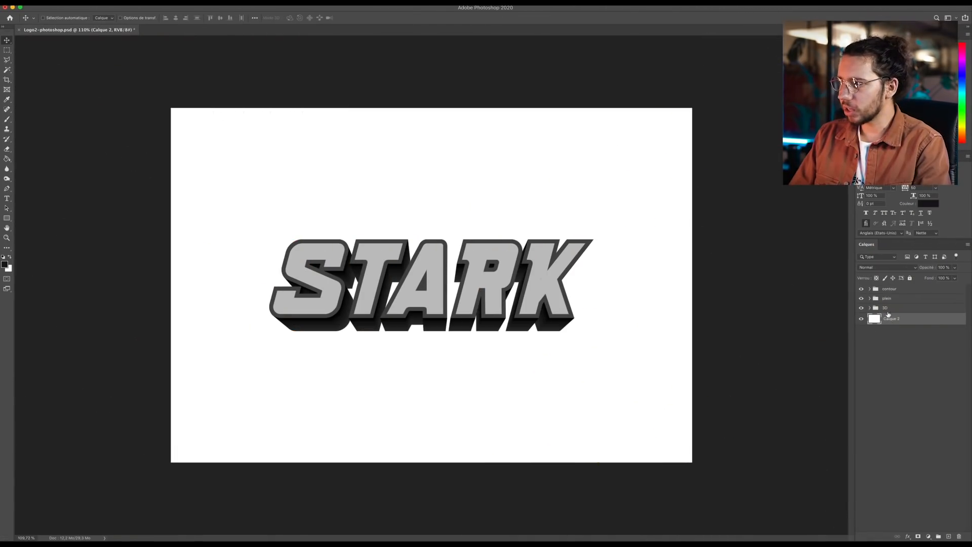
In Photoshop's Logo2-photoshop.psd, examine what the 3D, plein and contour groups each contribute by toggling their visibility
click(870, 308)
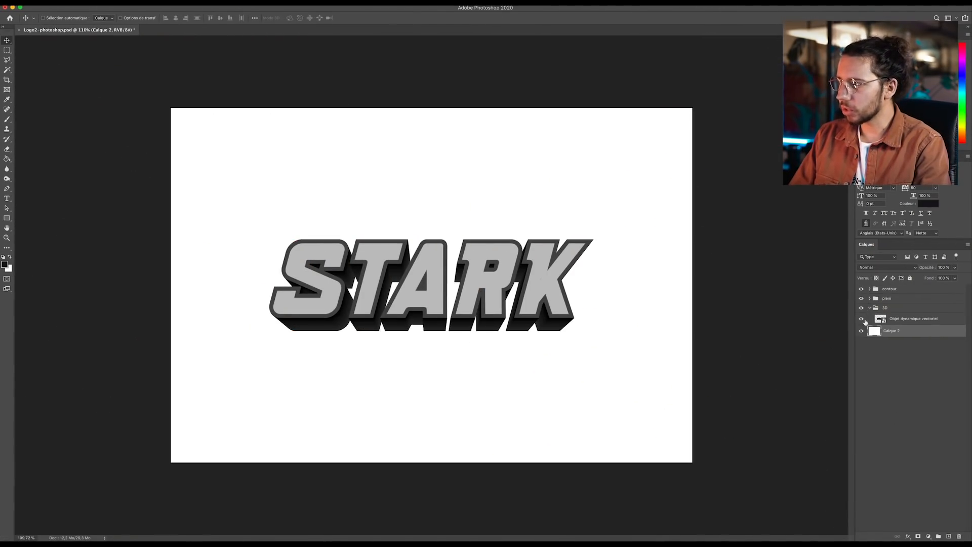
click(862, 318)
click(862, 318)
click(861, 319)
click(862, 319)
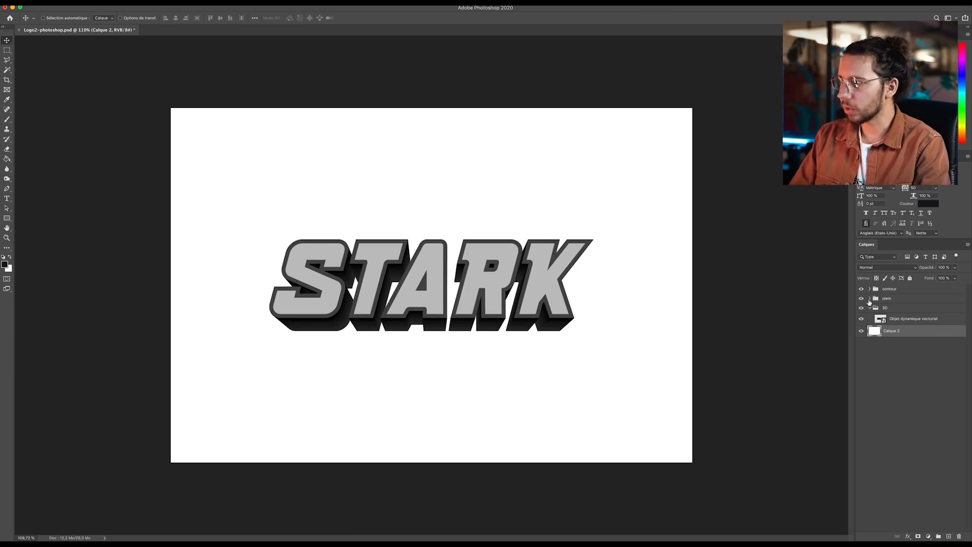
click(866, 300)
click(862, 299)
click(862, 299)
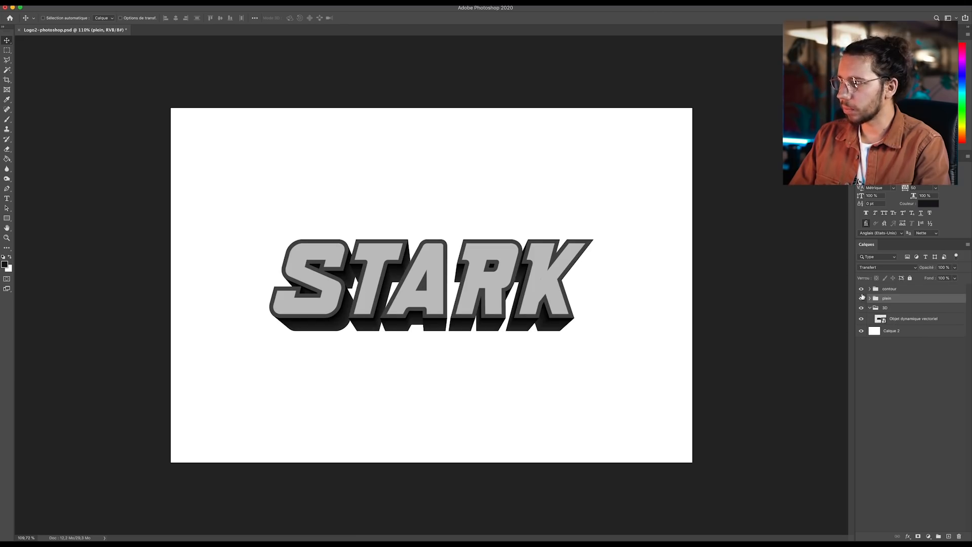
click(862, 292)
click(862, 292)
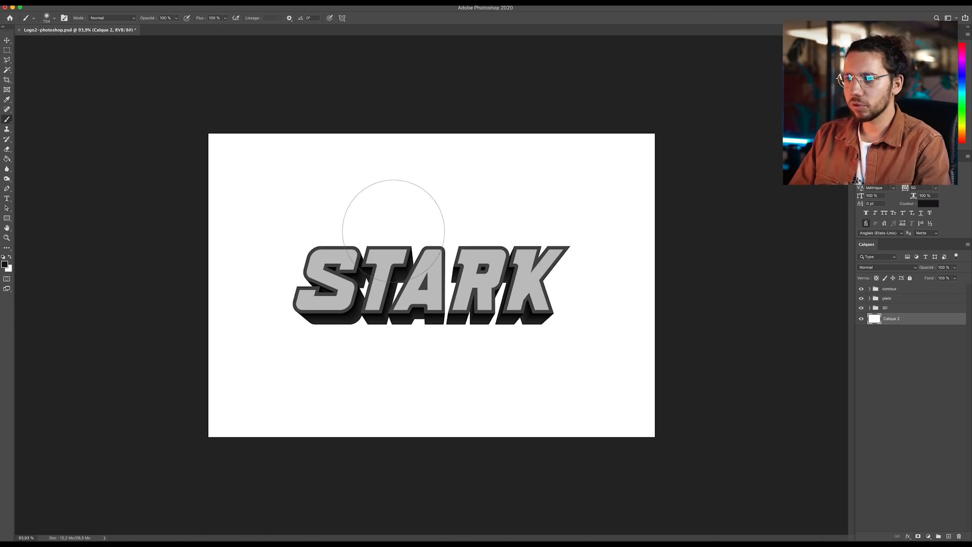
Fill the background layer Calque 2 with near-black and paint soft dark-red glows in its upper-left and lower-right corners
key(g)
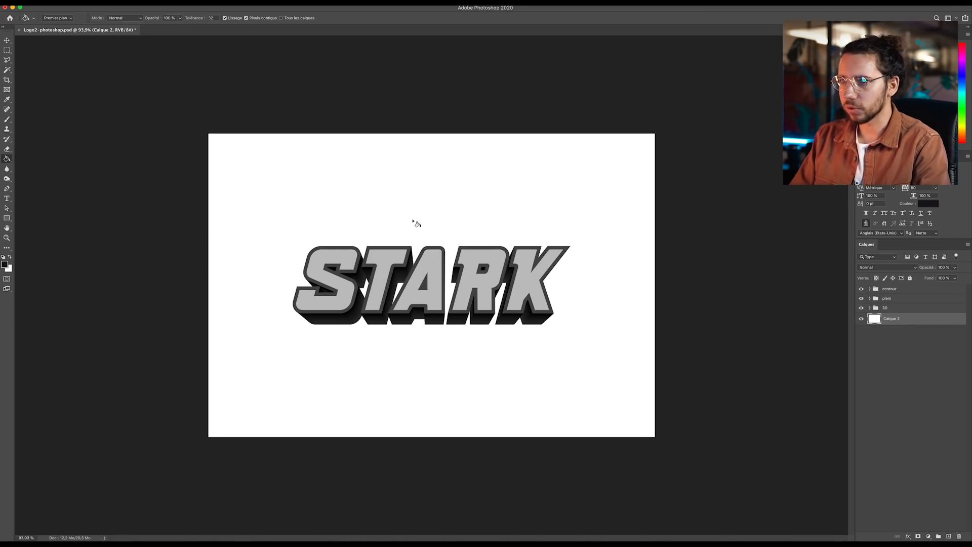
click(436, 231)
key(b)
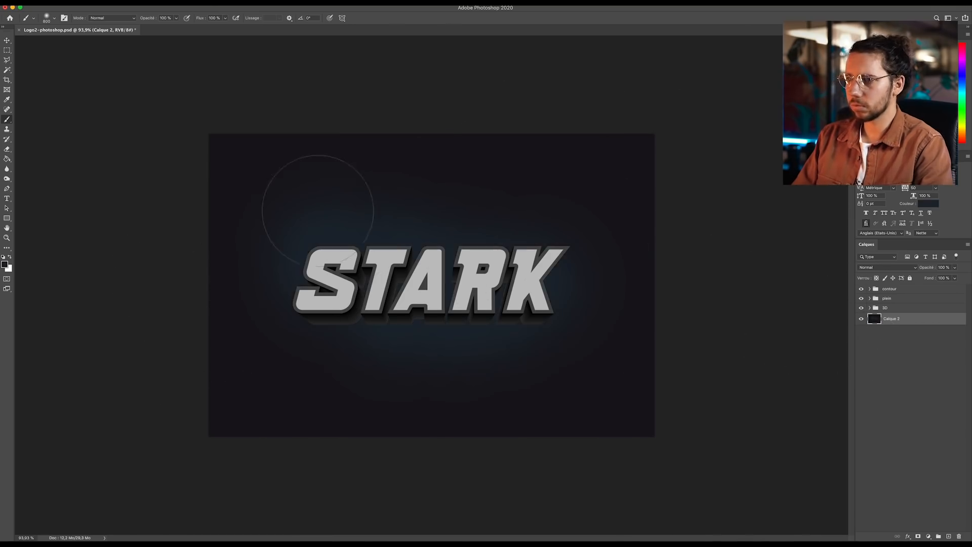
scroll(686, 397, down, 5)
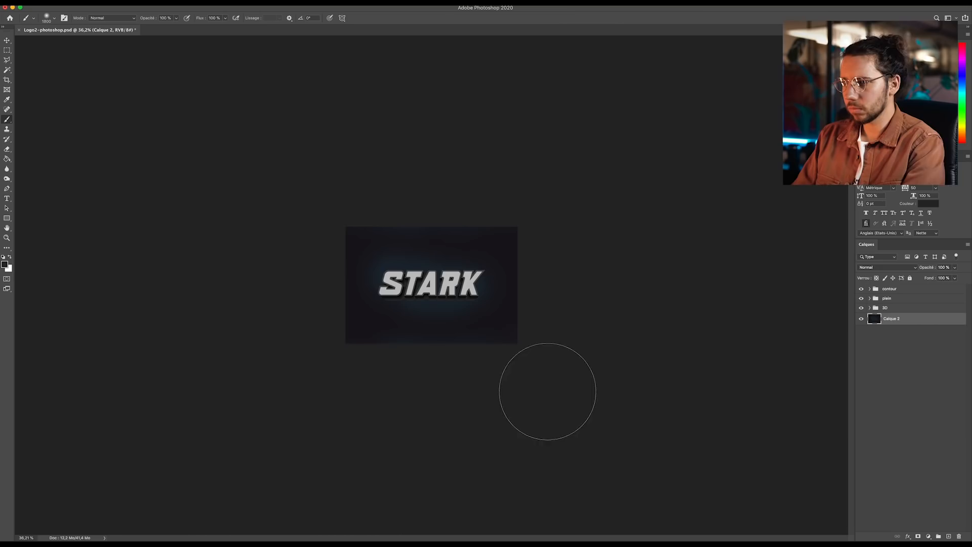
scroll(547, 391, up, 3)
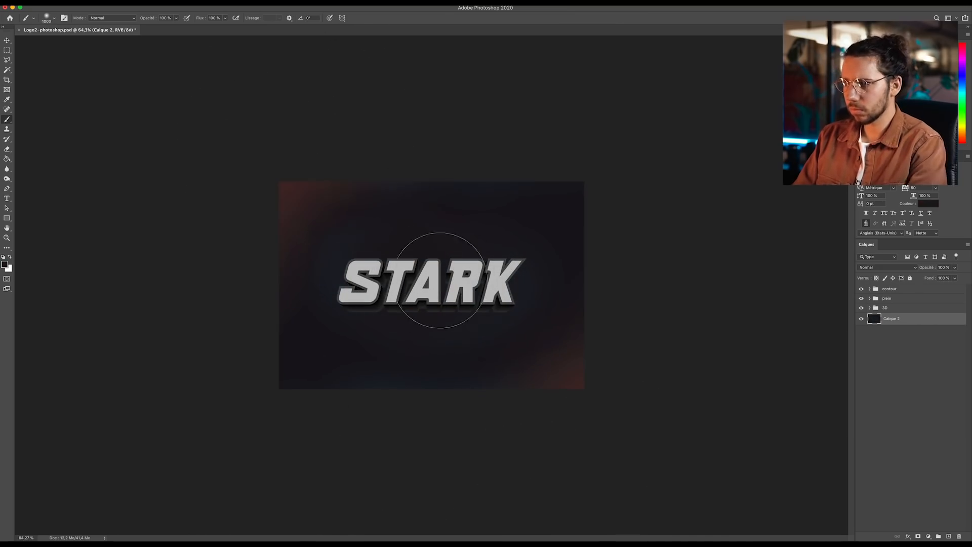
scroll(664, 232, up, 3)
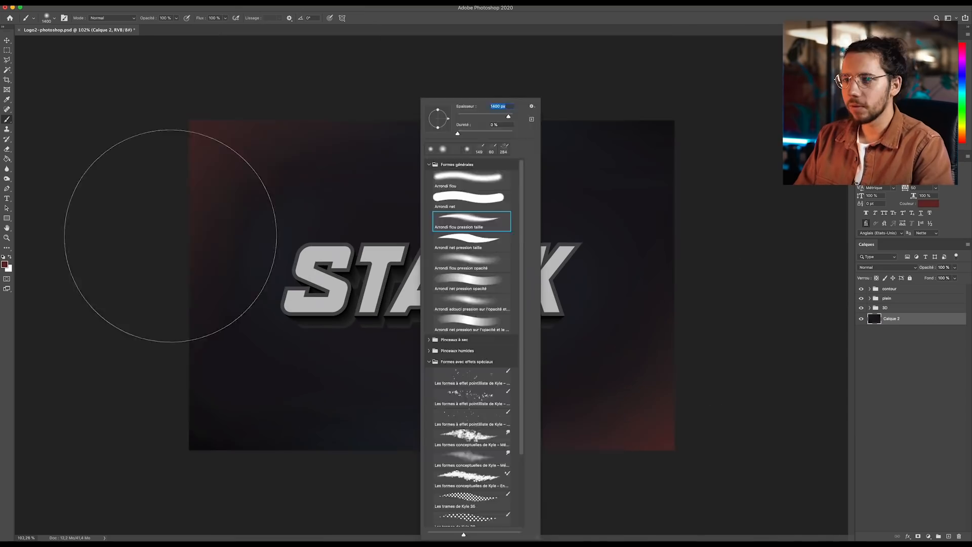
key(Escape)
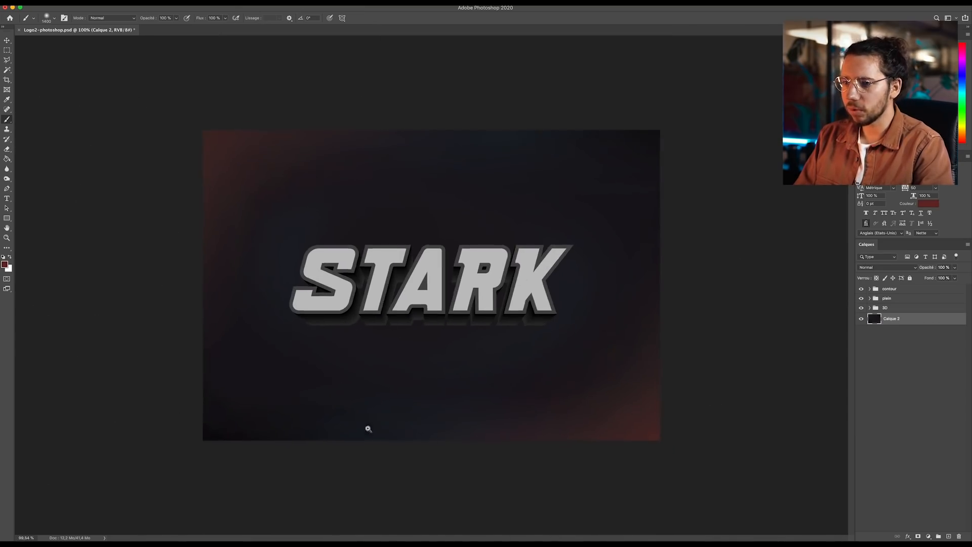
scroll(368, 429, down, 3)
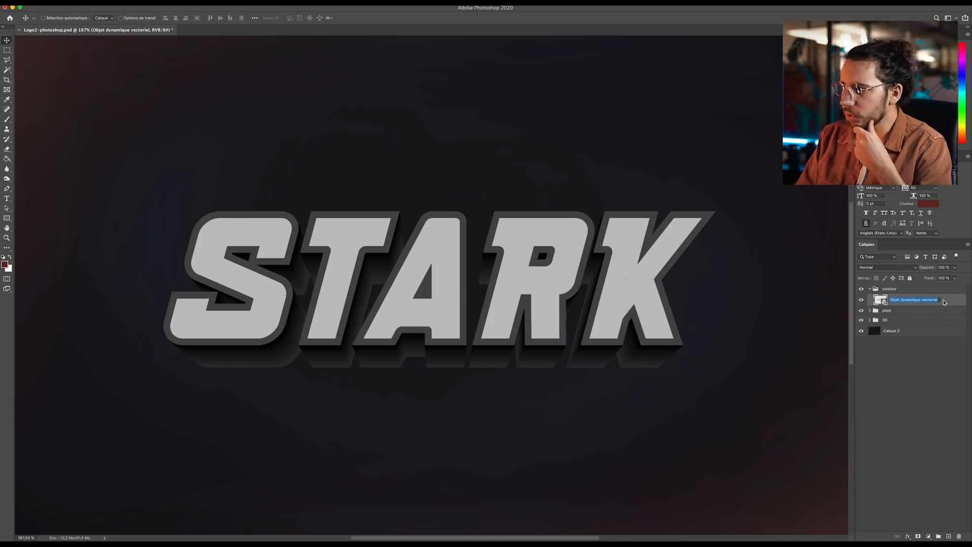
Apply an orange colour overlay to the smart object in the contour group and add a new layer above it
double_click(944, 302)
click(562, 157)
click(727, 81)
drag(156, 183, 156, 175)
key(Return)
key(Return)
right_click(925, 300)
click(845, 299)
Make a polygonal selection around the S's top outline edge and fill it with a horizontal white-to-black gradient
scroll(324, 195, up, 5)
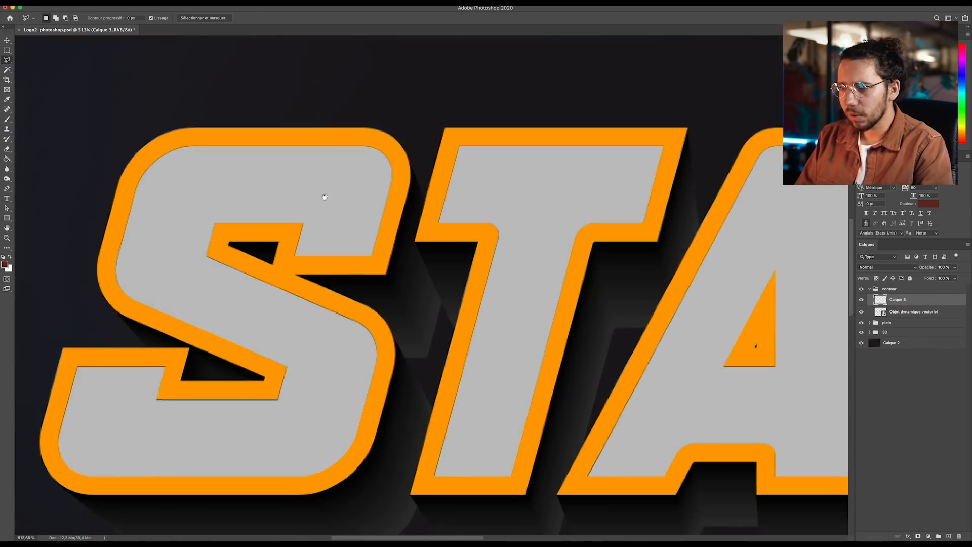
scroll(334, 205, up, 2)
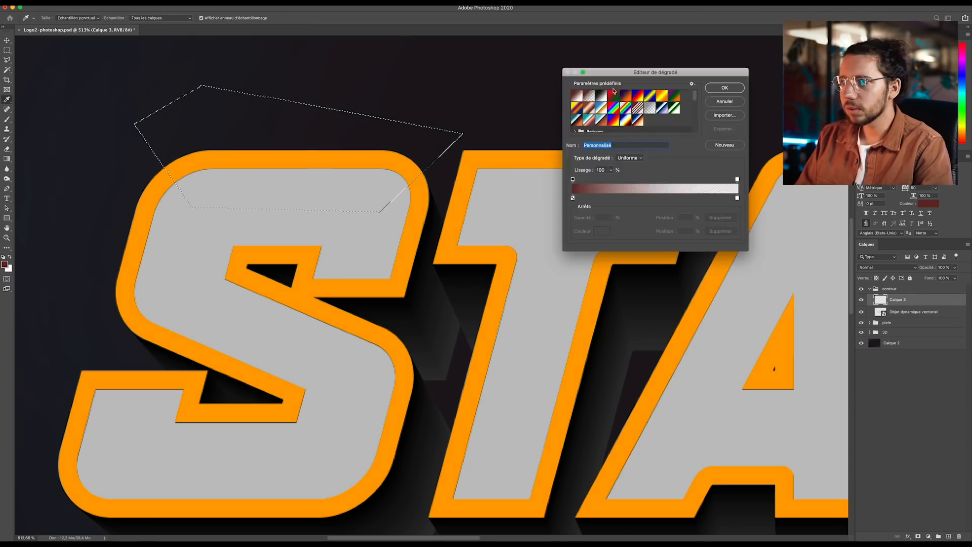
click(727, 86)
drag(167, 142, 420, 142)
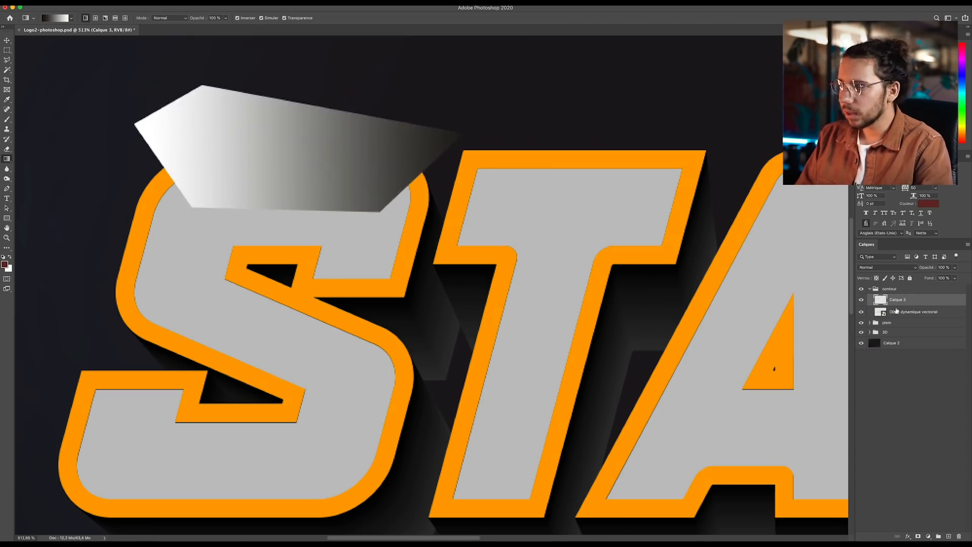
Deselect, clip Calque 3 to the orange outline object and set its blend mode to Densité linéaire +
key(ctrl+d)
click(886, 267)
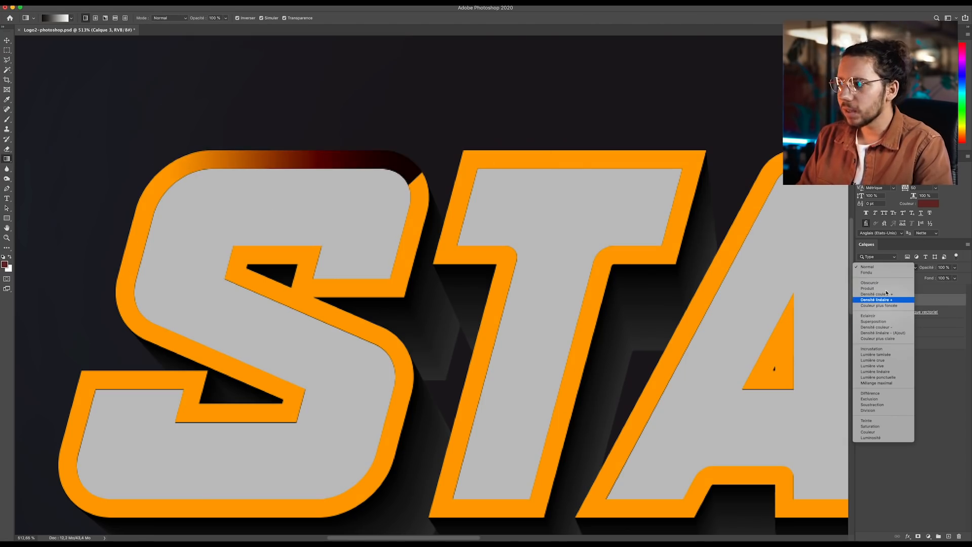
click(883, 300)
Select the S outline's upper-left curved segment with the Polygonal Lasso and shade it with a gradient on Calque 3
scroll(250, 169, down, 2)
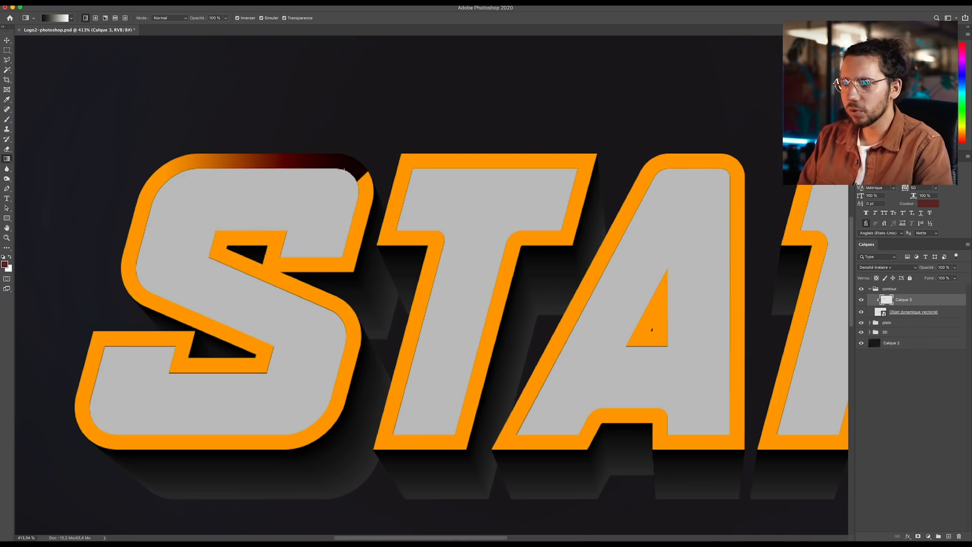
key(l)
click(141, 152)
click(66, 215)
click(89, 303)
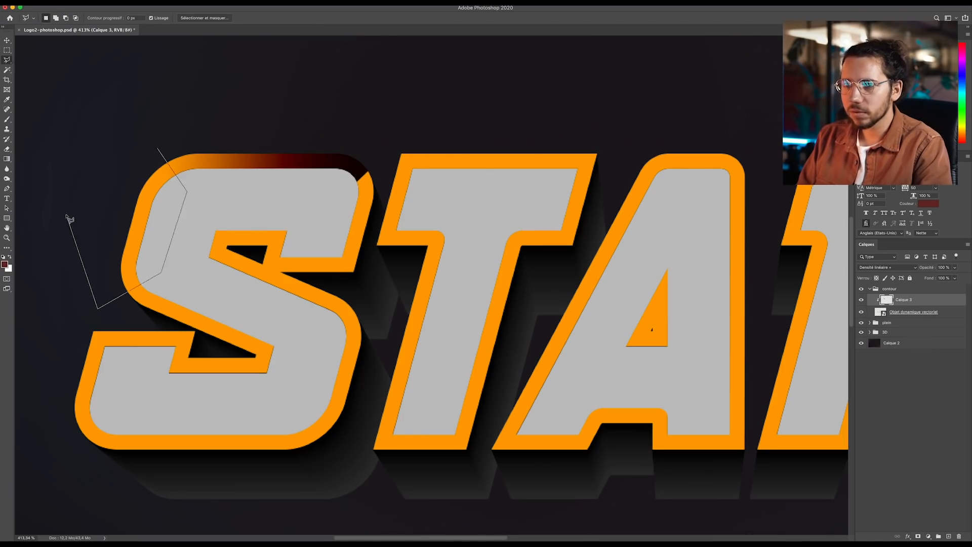
click(142, 152)
key(g)
drag(101, 283, 167, 167)
drag(243, 316, 230, 354)
Shade the remaining segments of the S outline with gradients, selecting each facet separately with mitred corners
key(l)
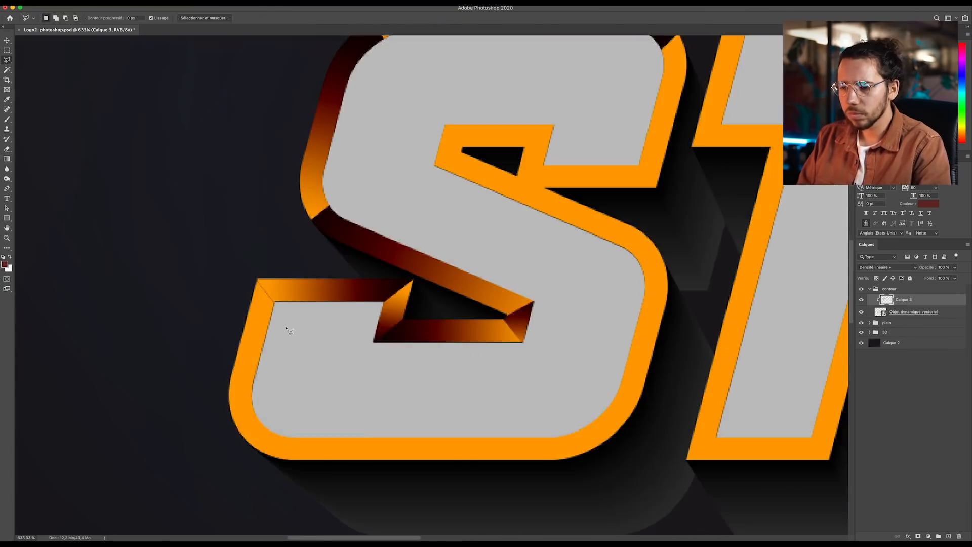
click(503, 369)
click(412, 195)
click(590, 260)
click(242, 96)
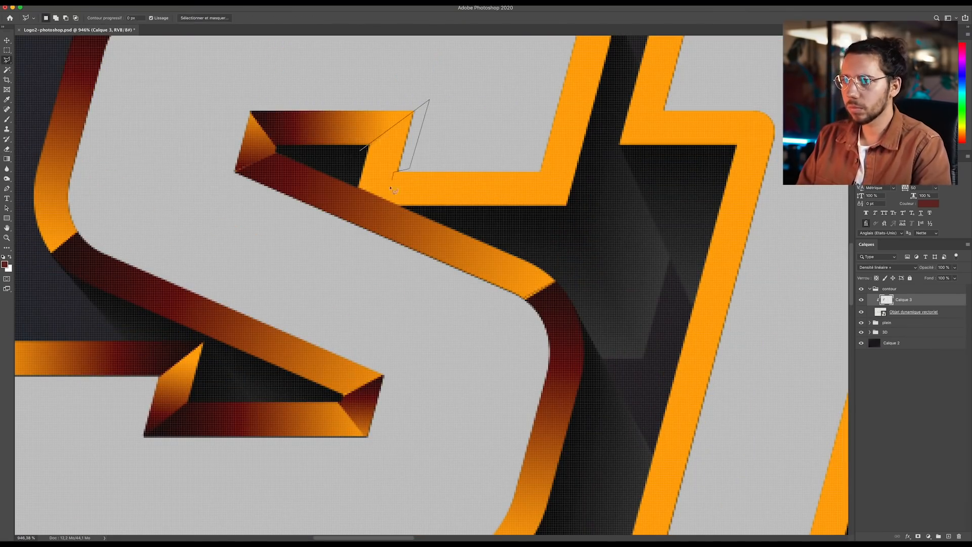
click(532, 163)
scroll(597, 239, down, 5)
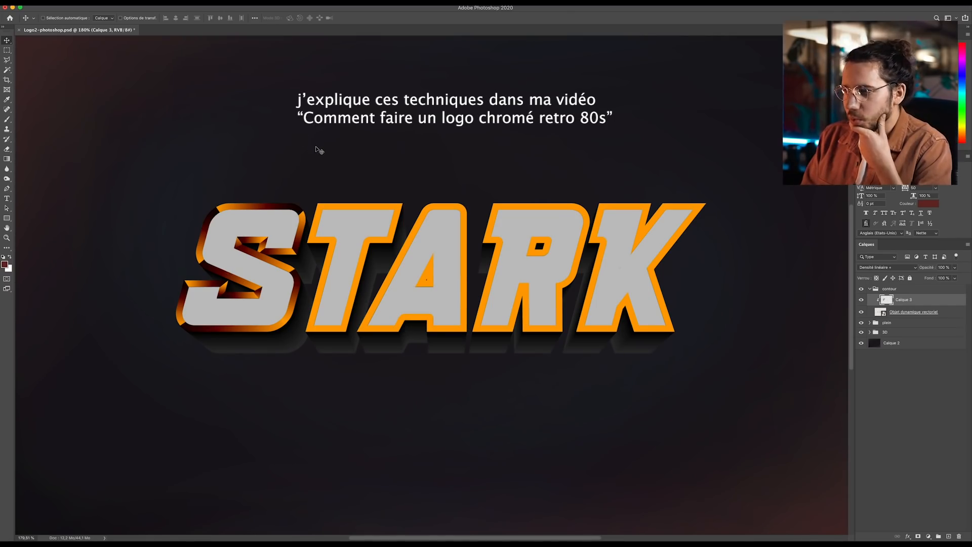
Shade the outline segments of the T, A, R and K with the same faceted gradients on Calque 3
click(862, 300)
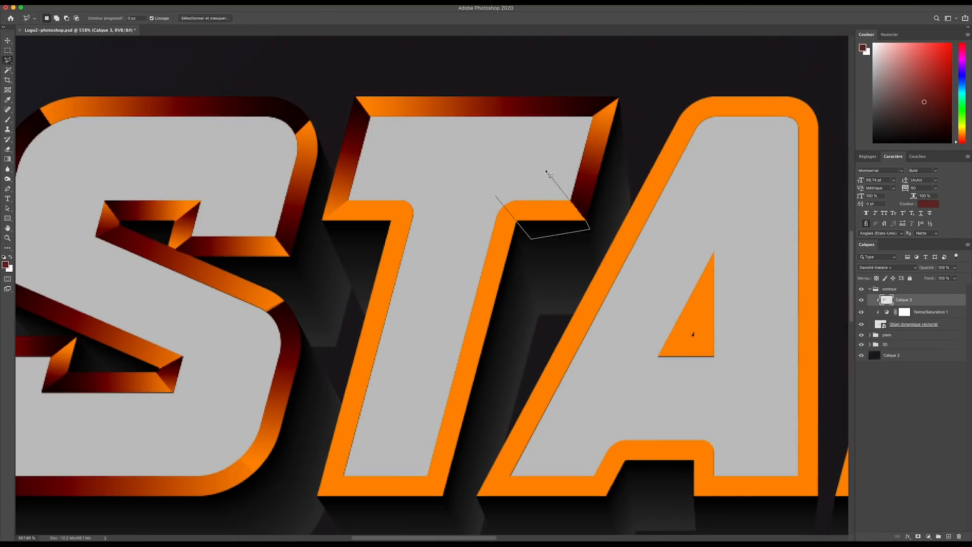
click(451, 456)
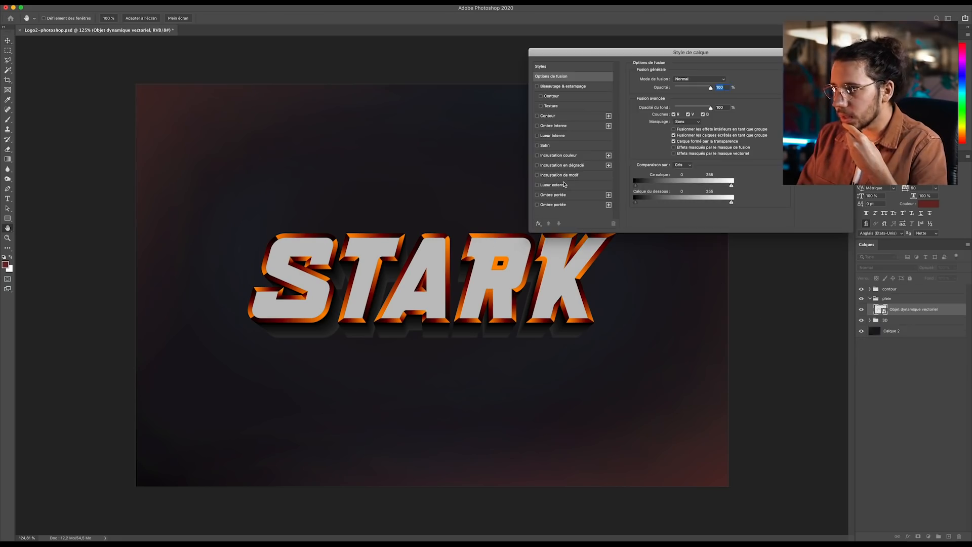
Apply a very dark red colour overlay to the letter faces in the plein group
click(566, 157)
click(726, 80)
drag(158, 109, 149, 141)
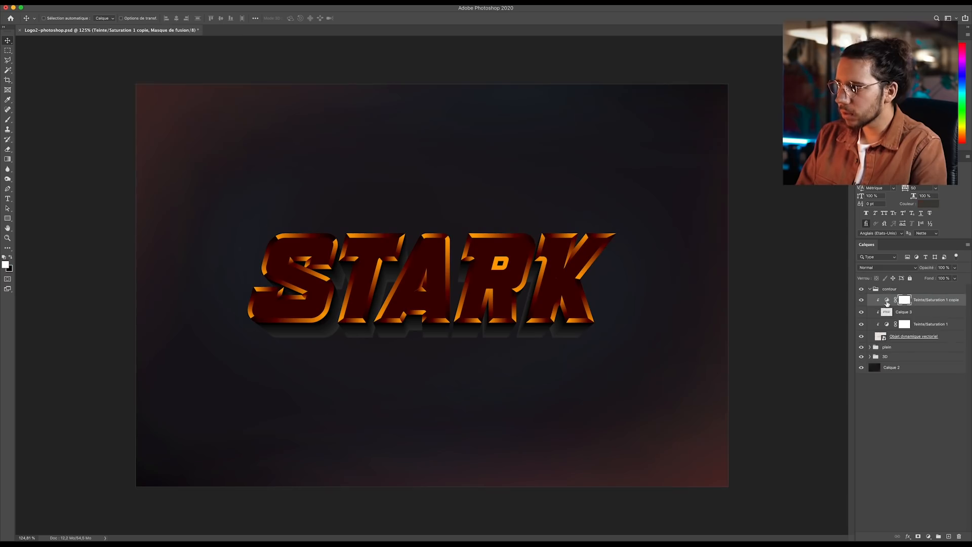
Replace the copied Hue/Saturation adjustment above Calque 3 with a clipped Curves adjustment and reshape its curve for the outline
double_click(886, 301)
drag(734, 197, 730, 197)
drag(744, 193, 770, 160)
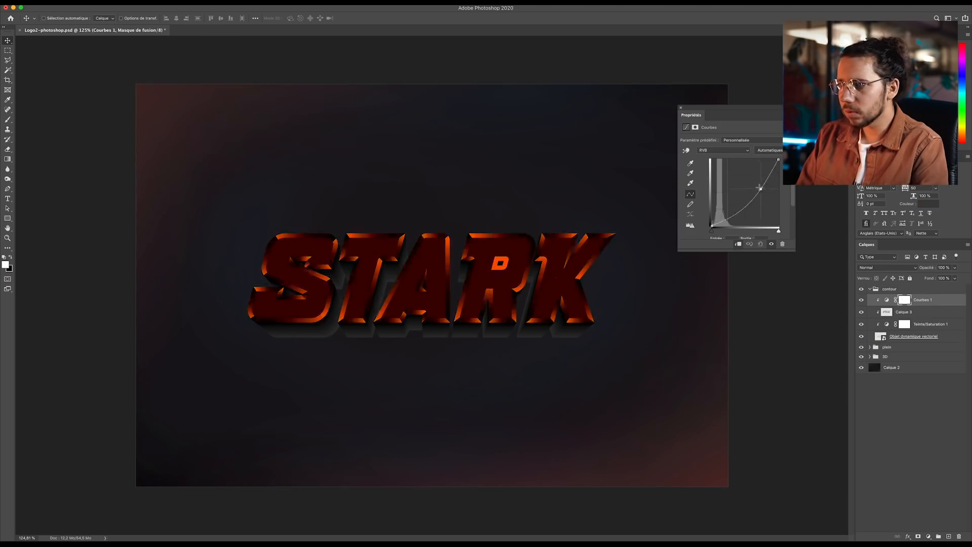
drag(711, 226, 714, 227)
click(681, 108)
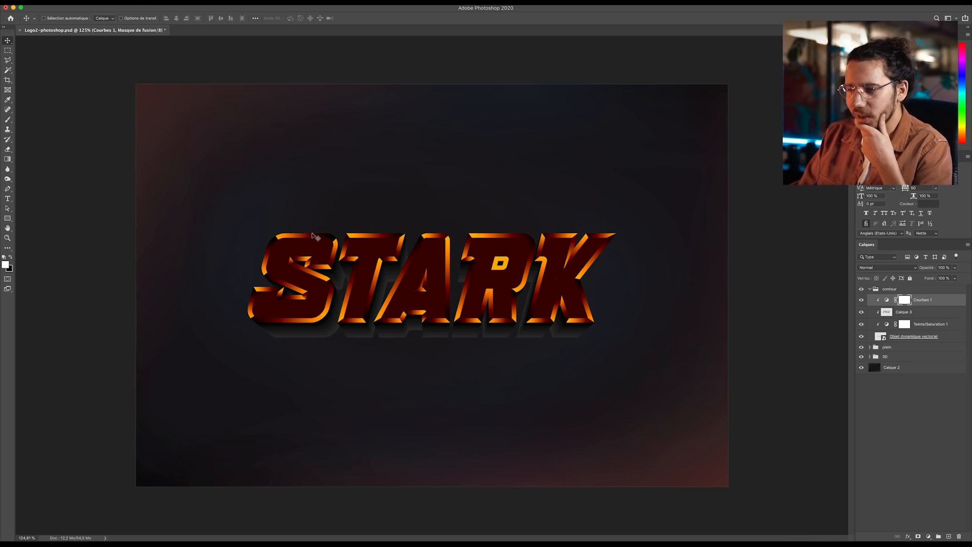
Bring a brushed-metal texture in as Calque 4 and place it over the S, above the letter faces in the plein group
click(611, 524)
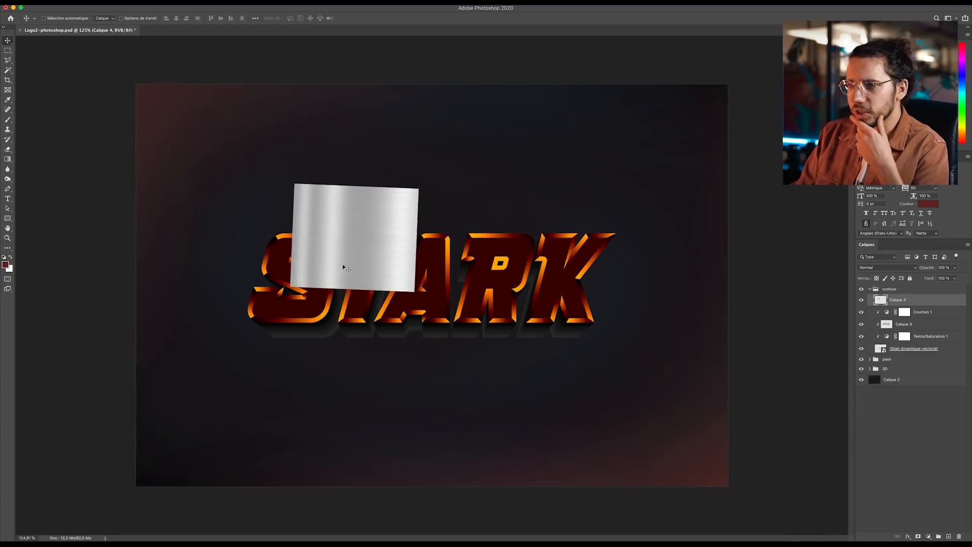
drag(341, 267, 305, 301)
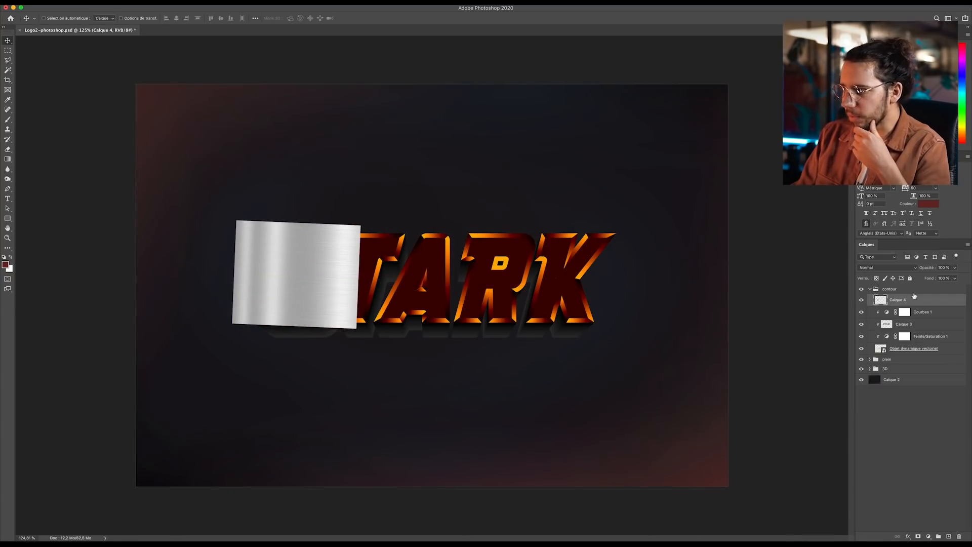
click(869, 359)
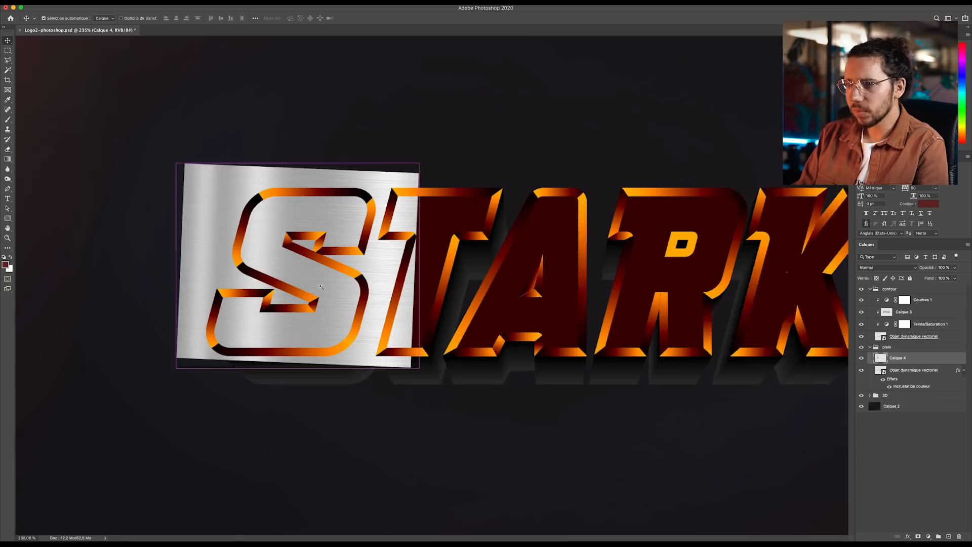
scroll(294, 284, up, 2)
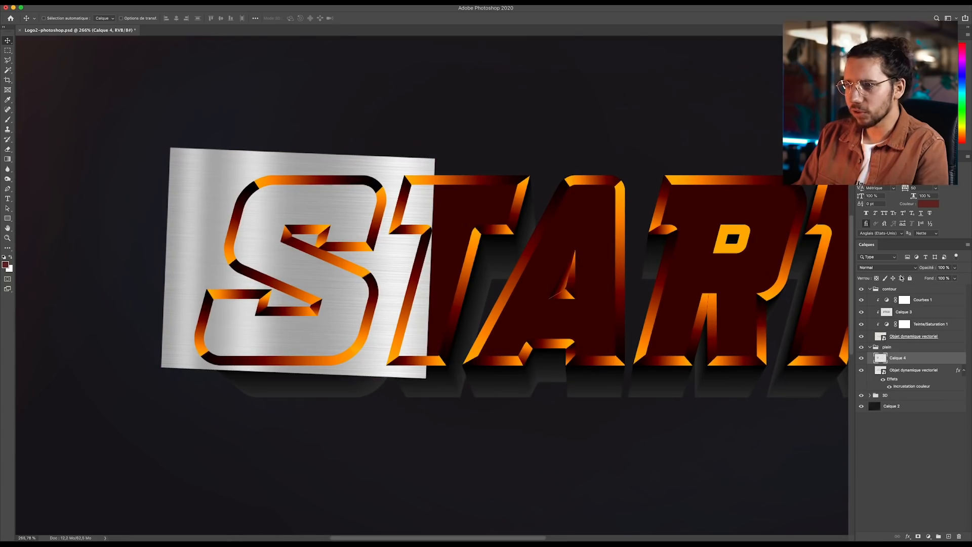
Set Calque 4 to Lumière vive blending, clip it to the letter faces and rotate the texture over the S
click(887, 269)
key(Down)
key(Down)
key(Down)
key(Down)
key(Down)
key(Down)
key(Down)
key(Down)
key(Down)
key(Down)
key(Down)
key(Down)
key(Down)
key(Down)
key(Down)
key(Down)
key(Up)
key(Return)
key(ctrl+0)
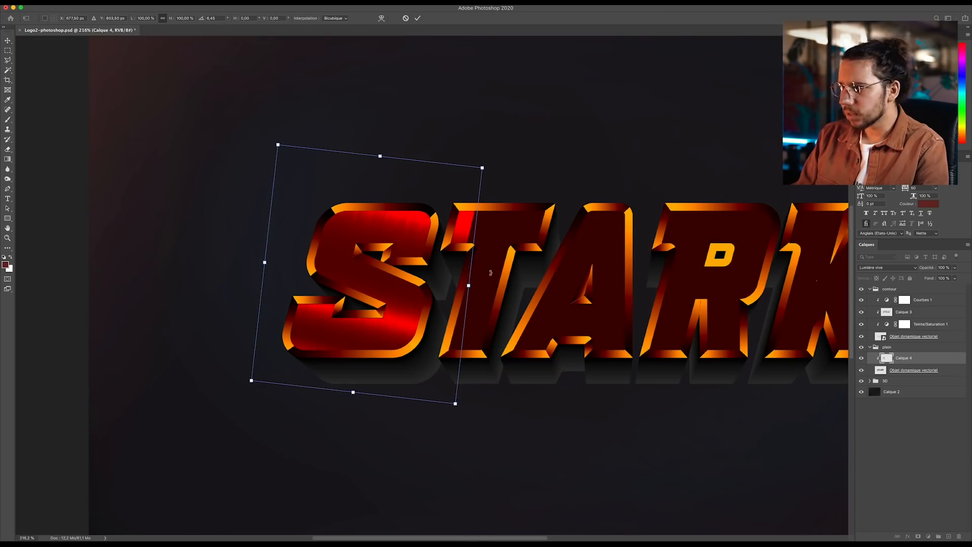
drag(490, 273, 466, 268)
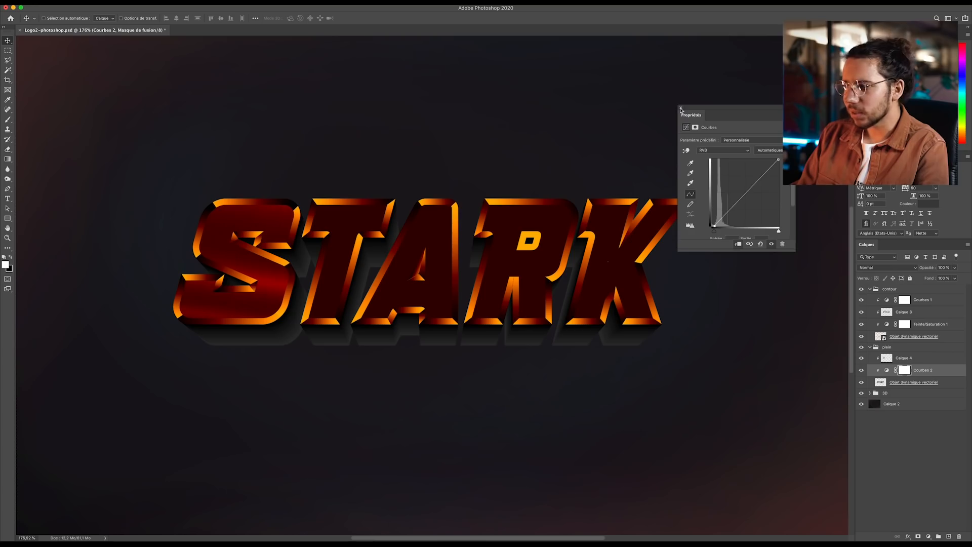
Finish the clipped Curves adjustment beneath Calque 4 and spread copies of the metal texture across the remaining letters
click(681, 110)
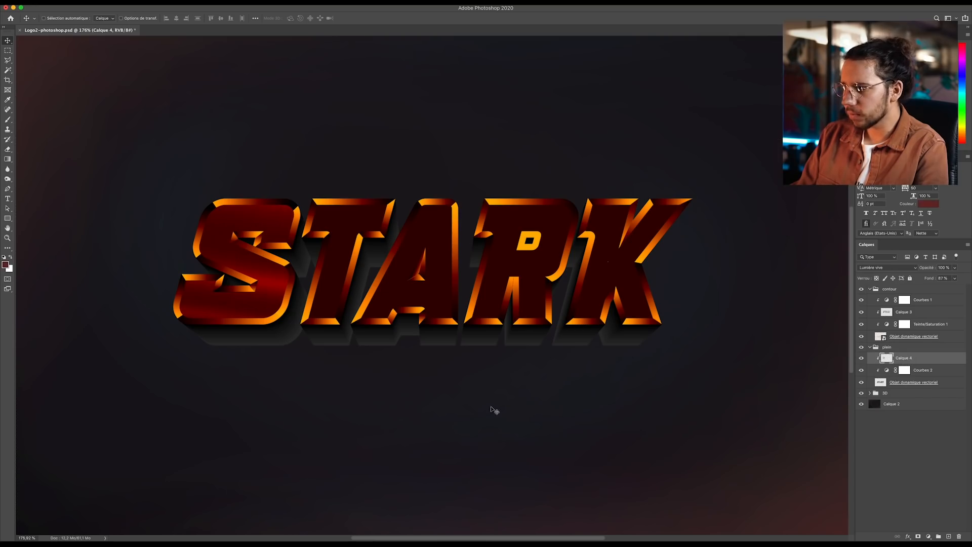
mouse_move(215, 311)
mouse_down()
mouse_move(279, 261)
mouse_move(335, 261)
mouse_up()
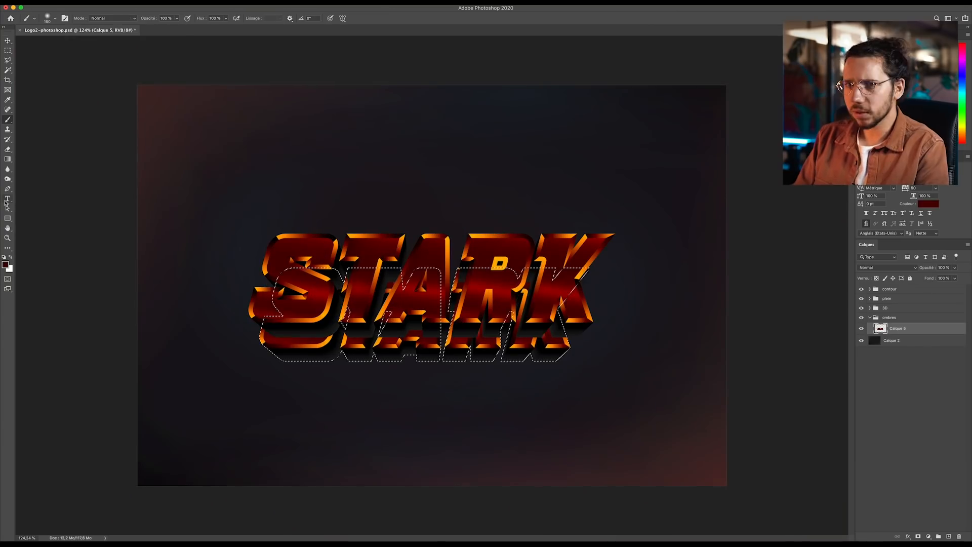
Deselect the extruded silhouette and apply a blur filter to the shadow on Calque 5 in the ombres group
key(super+d)
click(208, 4)
click(344, 157)
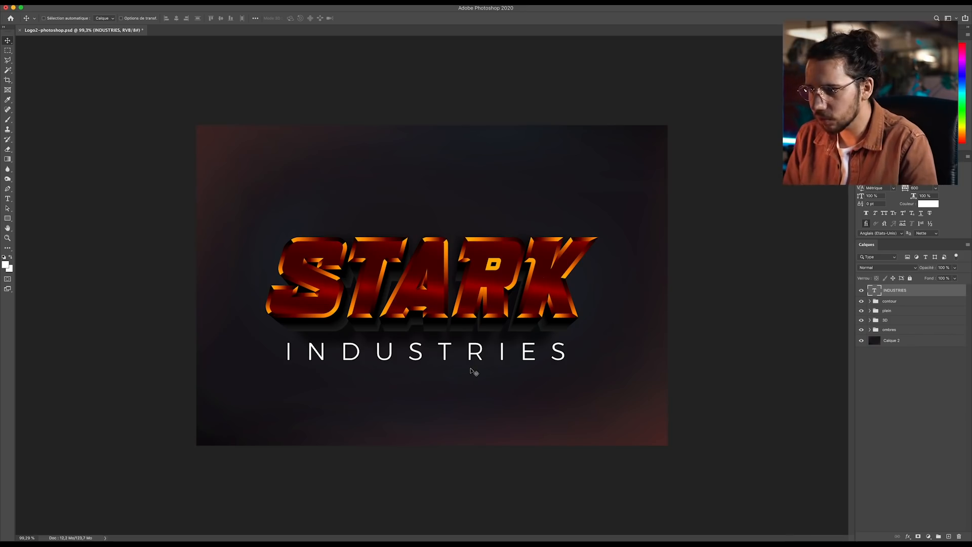
Nudge the white INDUSTRIES text slightly to the right beneath the STARK wordmark
key(Right)
key(Right)
key(Right)
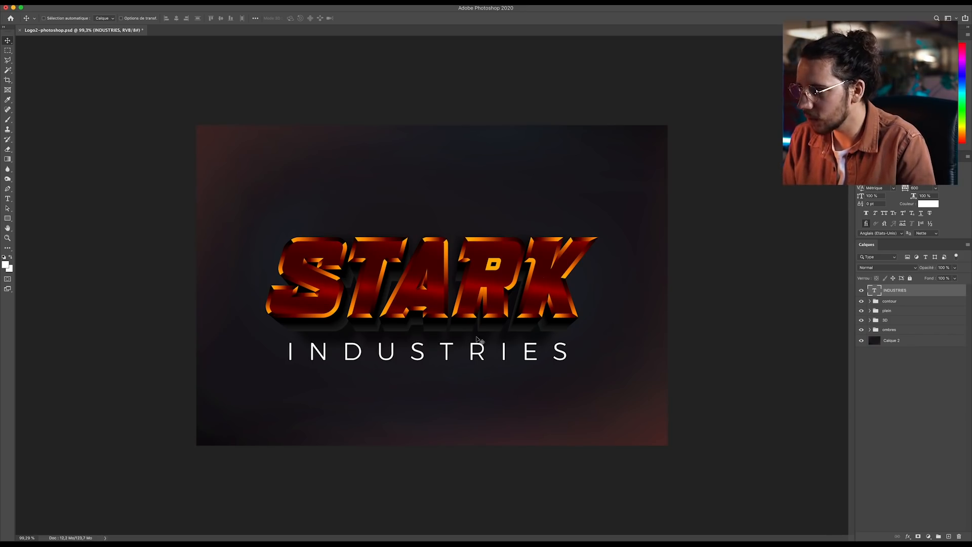
Add a tight white outer glow to INDUSTRIES in Lumière linéaire mode, with a size of about 18 px
double_click(923, 293)
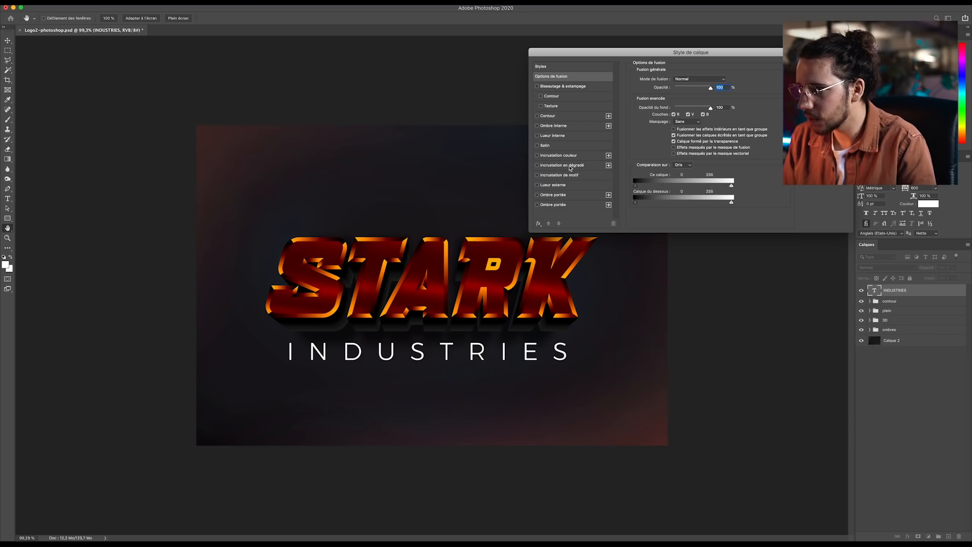
click(553, 184)
click(656, 106)
drag(102, 102, 53, 92)
click(235, 89)
drag(672, 137, 674, 138)
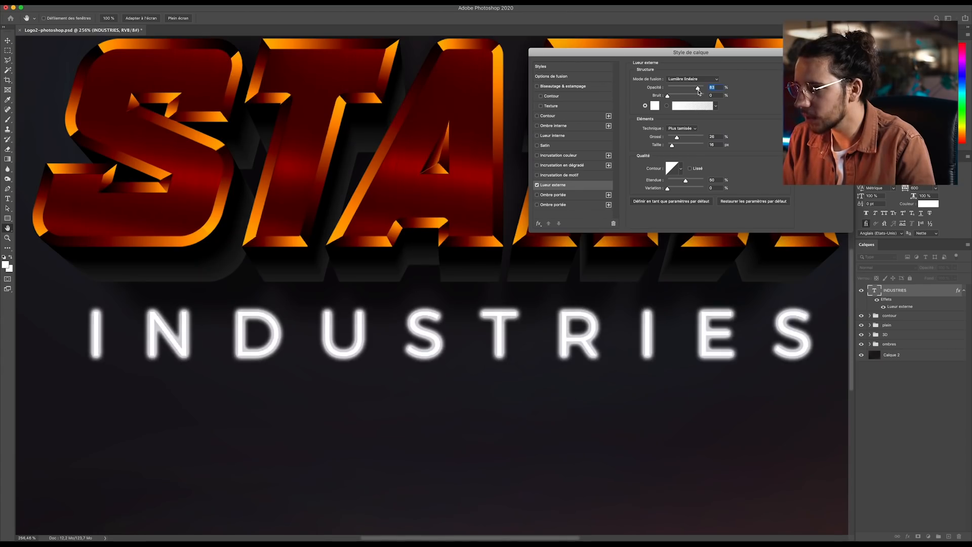
drag(677, 137, 674, 140)
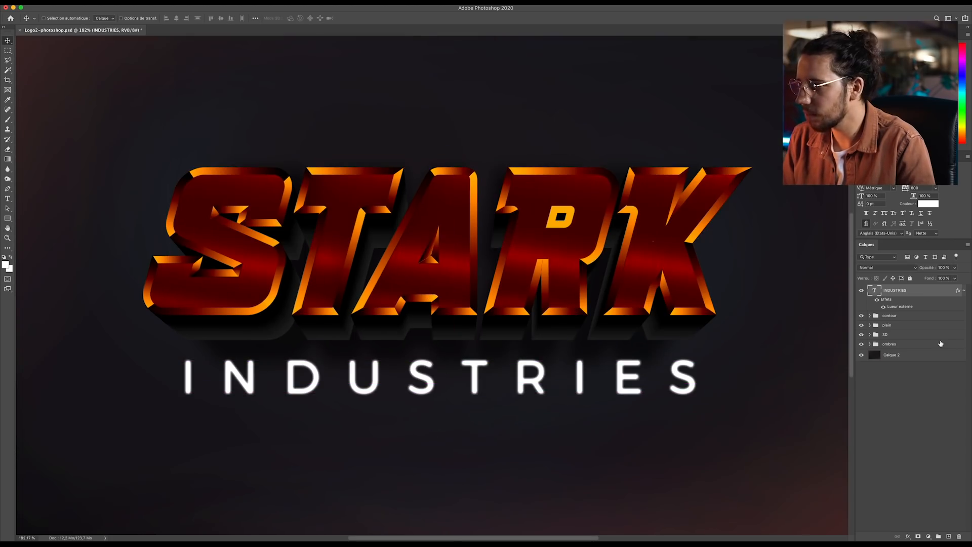
Rasterize the INDUSTRIES layer style and add a second outer glow with 56% opacity and a 24 px size
right_click(926, 292)
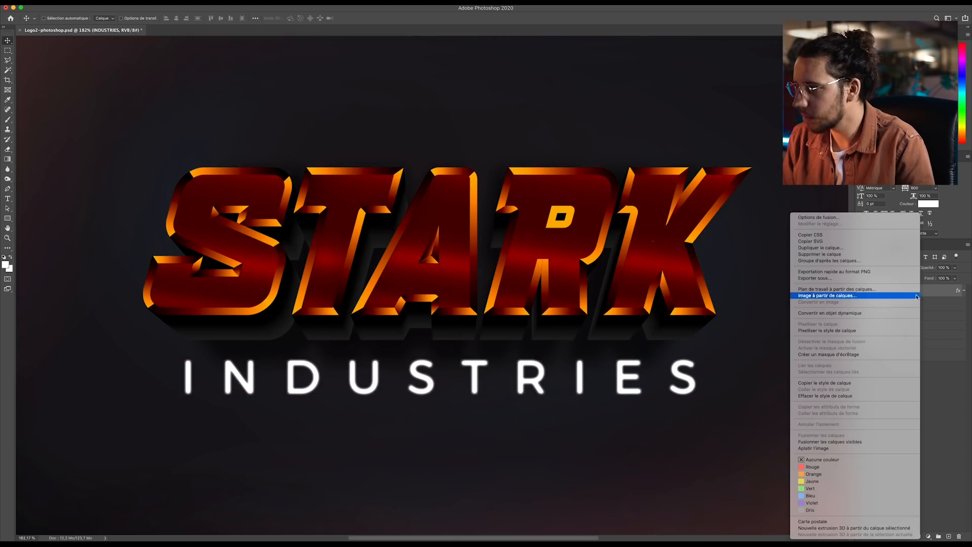
click(916, 297)
double_click(926, 293)
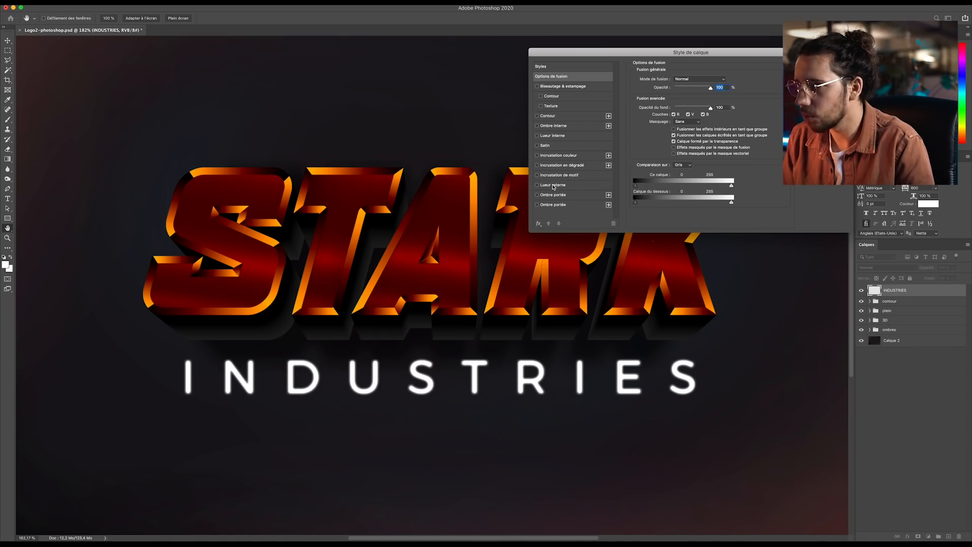
click(553, 185)
drag(704, 88, 686, 88)
drag(673, 147, 673, 146)
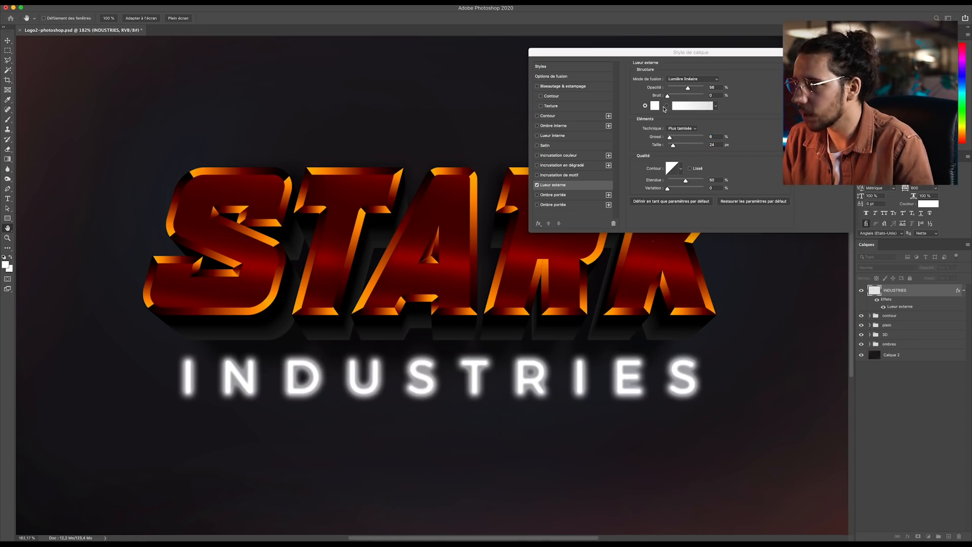
Colour the second outer glow orange, set its opacity to 65% and reduce its spread and size
click(653, 106)
drag(160, 174, 164, 178)
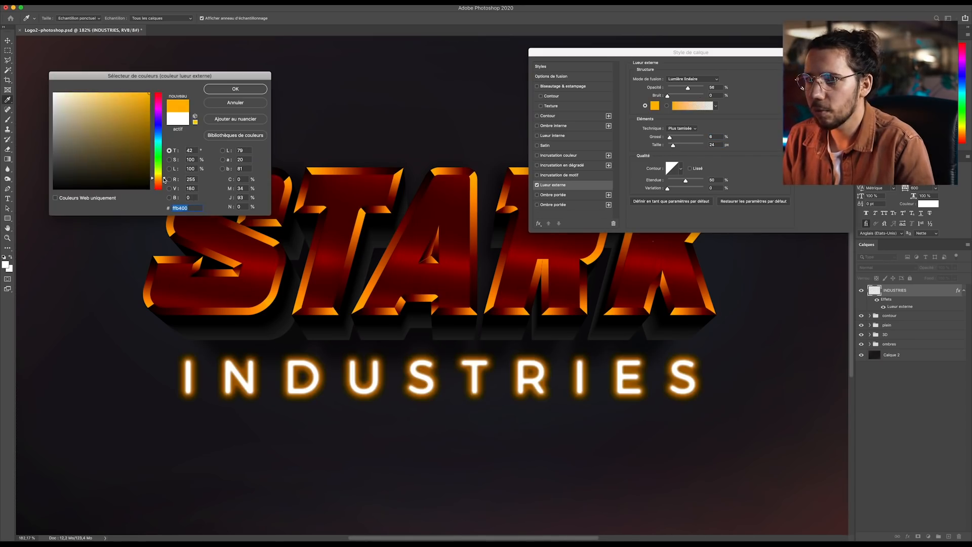
click(217, 91)
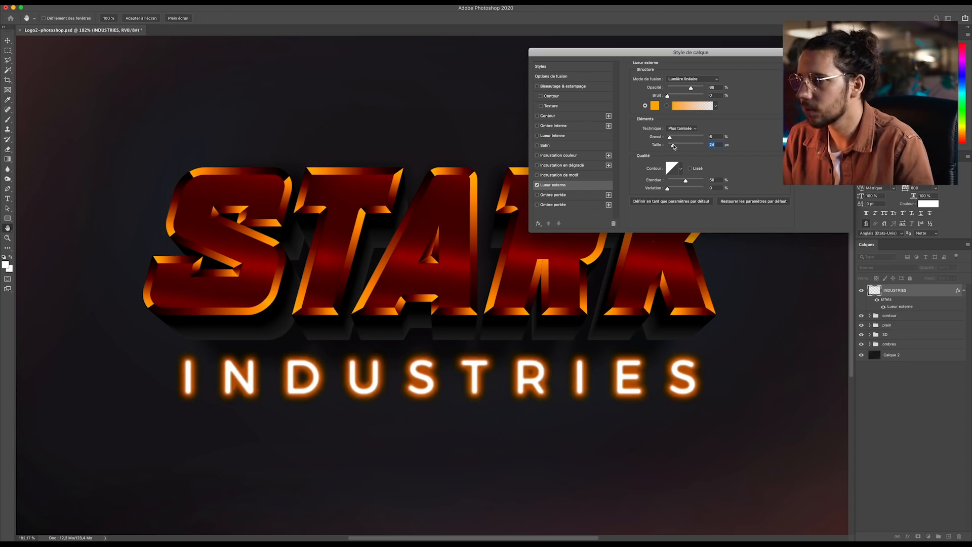
drag(674, 147, 673, 146)
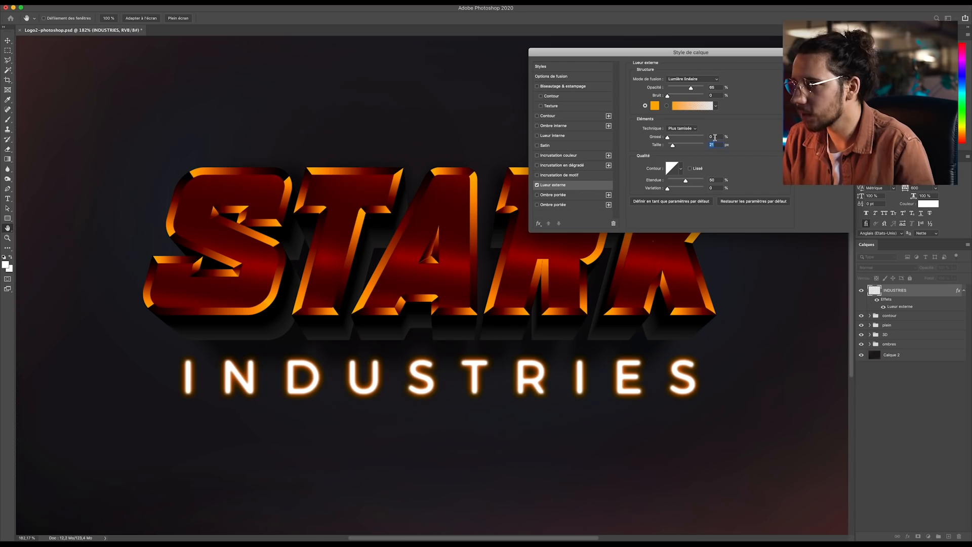
text(5)
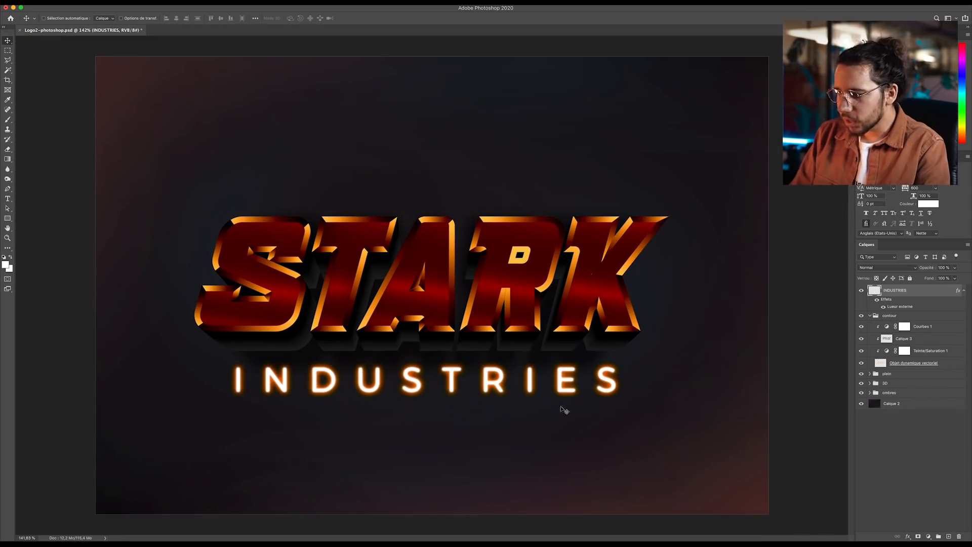
Rasterize the INDUSTRIES glow and add another orange outer glow with a larger size and lower opacity
right_click(926, 289)
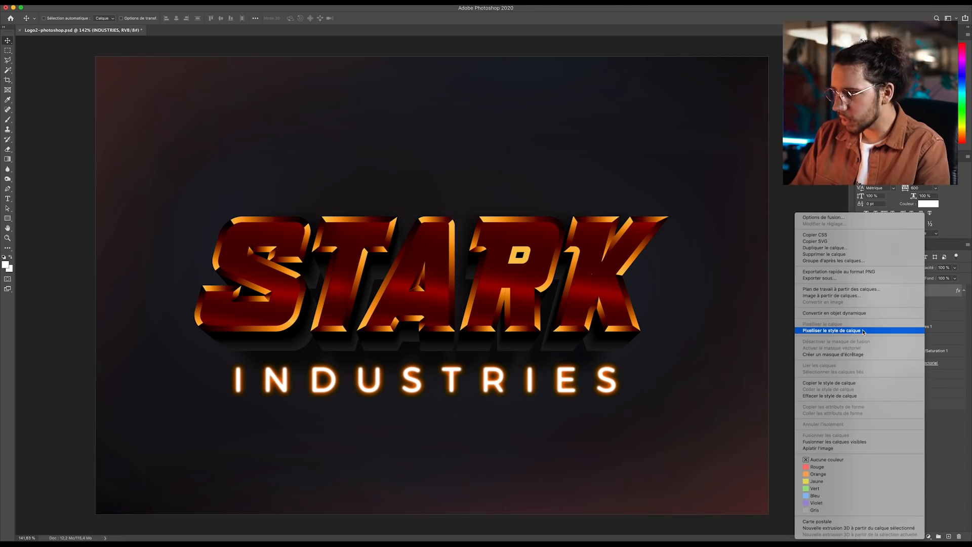
click(863, 331)
double_click(933, 292)
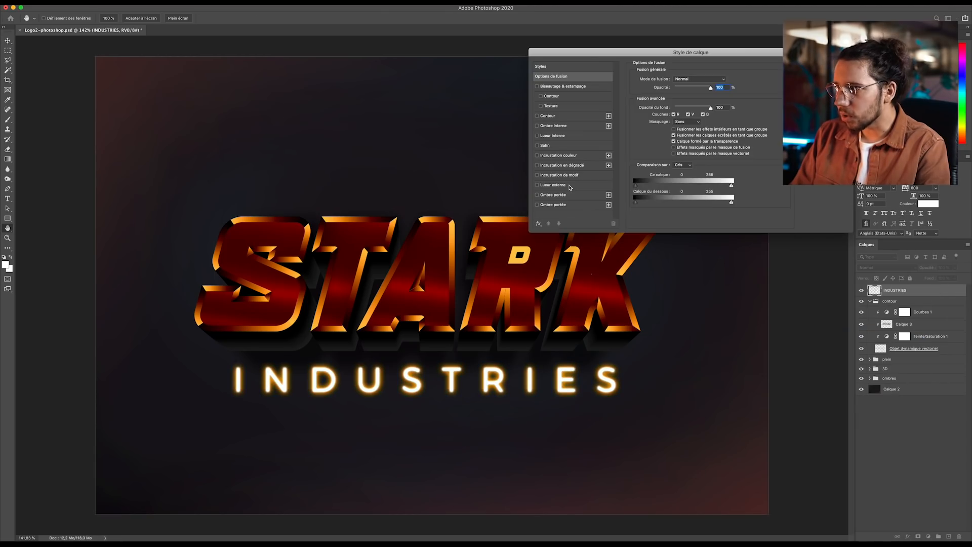
click(551, 187)
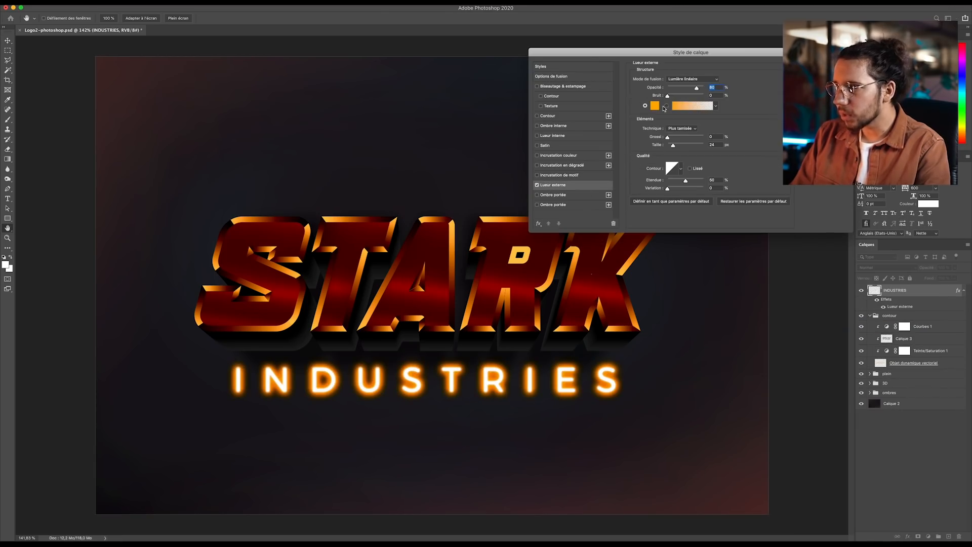
drag(673, 145, 678, 146)
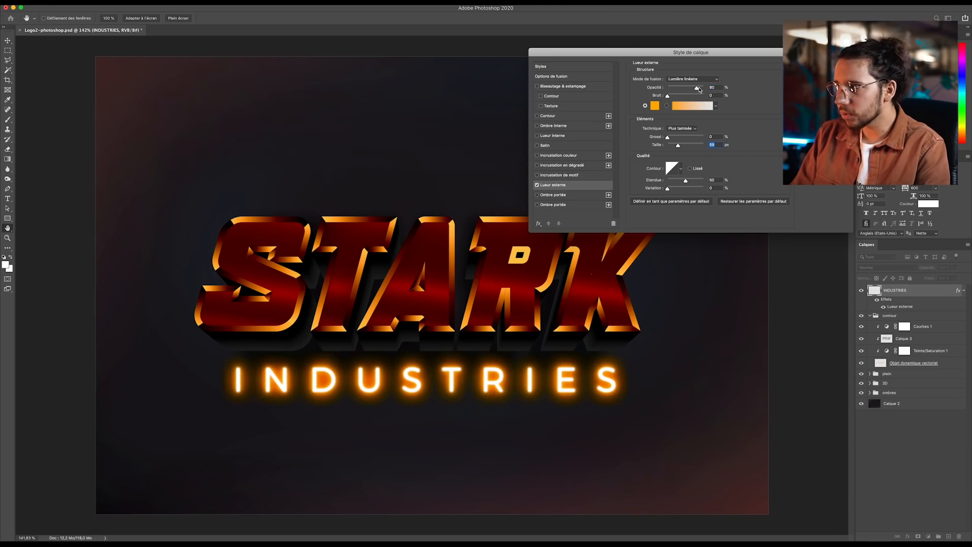
drag(699, 90, 679, 90)
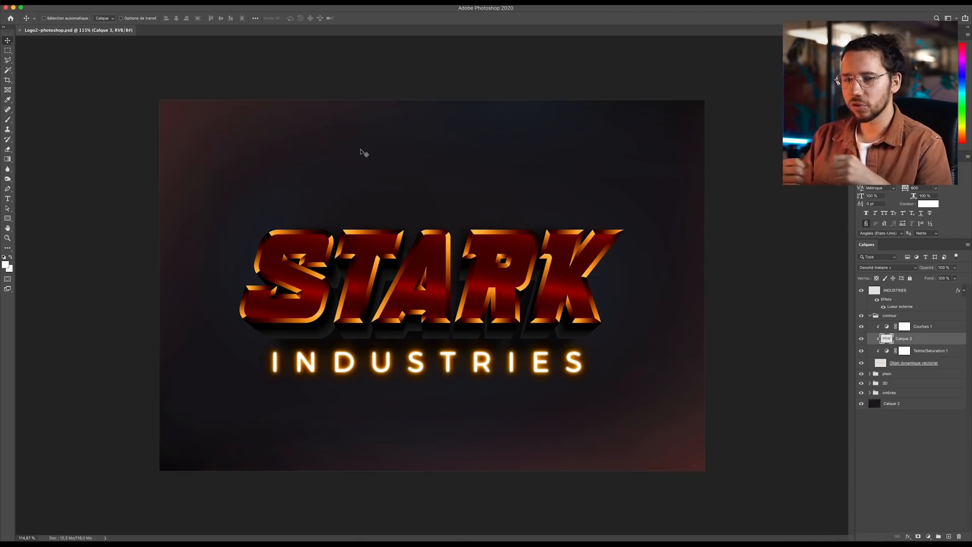